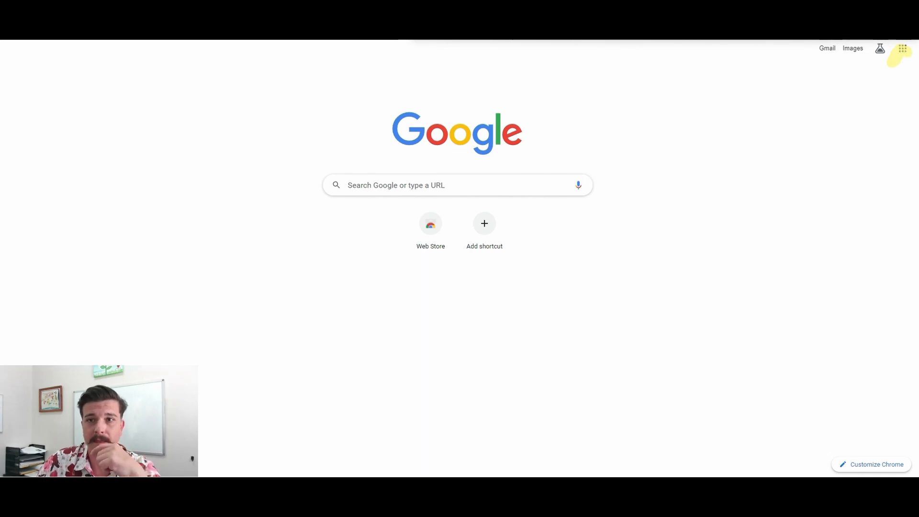
# - Open the overview of more Google products from the Google apps list
pyautogui.click(903, 48)
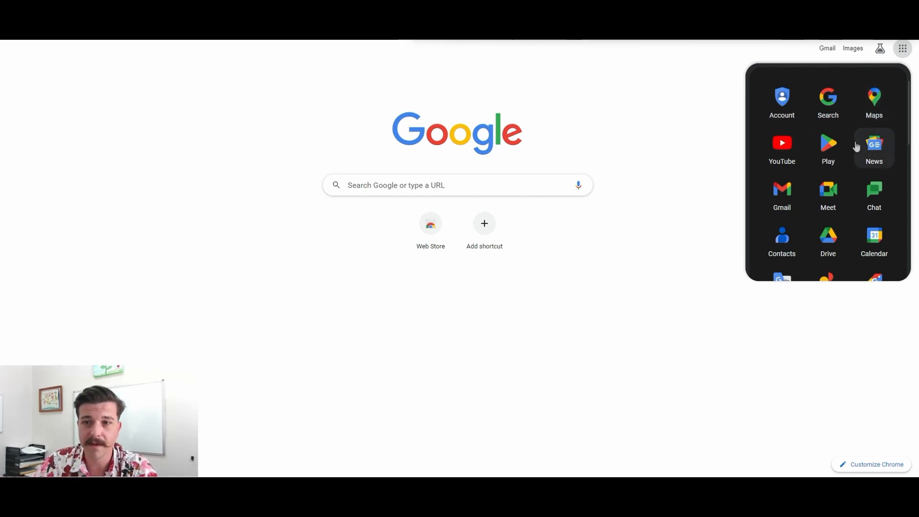
pyautogui.scroll(-9, 854, 143)
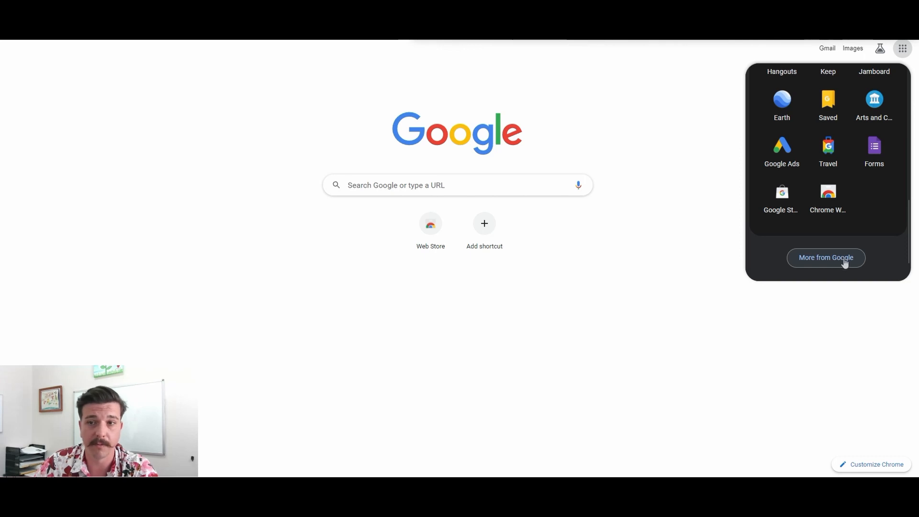
pyautogui.click(845, 264)
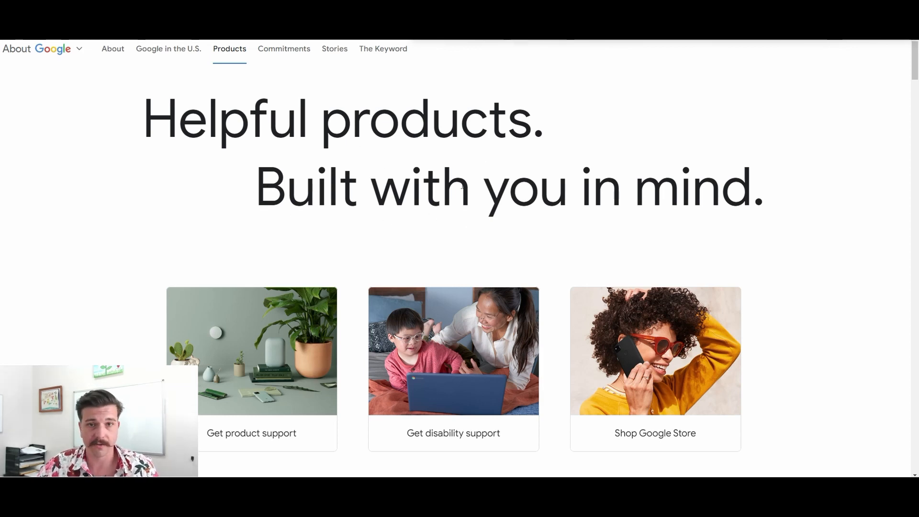
# - Find the products for business in the product overview and open Business Profile
pyautogui.scroll(-7, 518, 212)
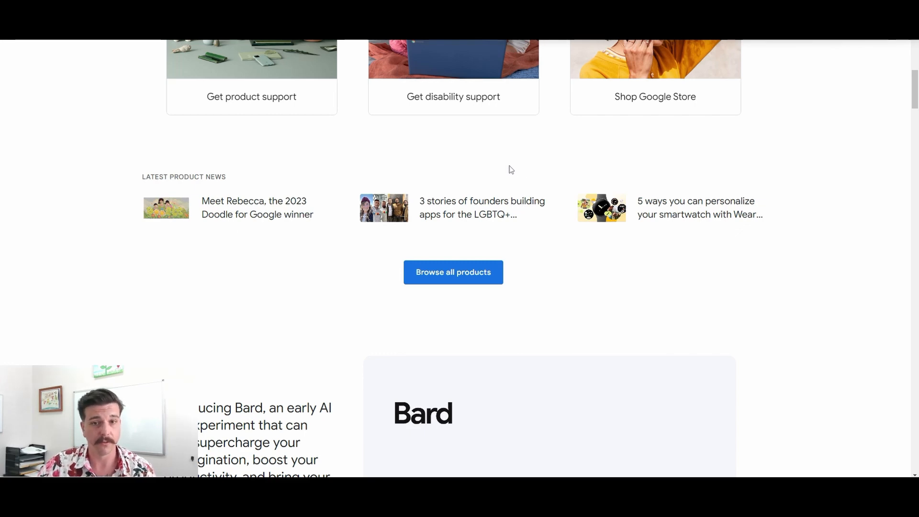
pyautogui.scroll(-12, 547, 193)
pyautogui.scroll(-20, 516, 184)
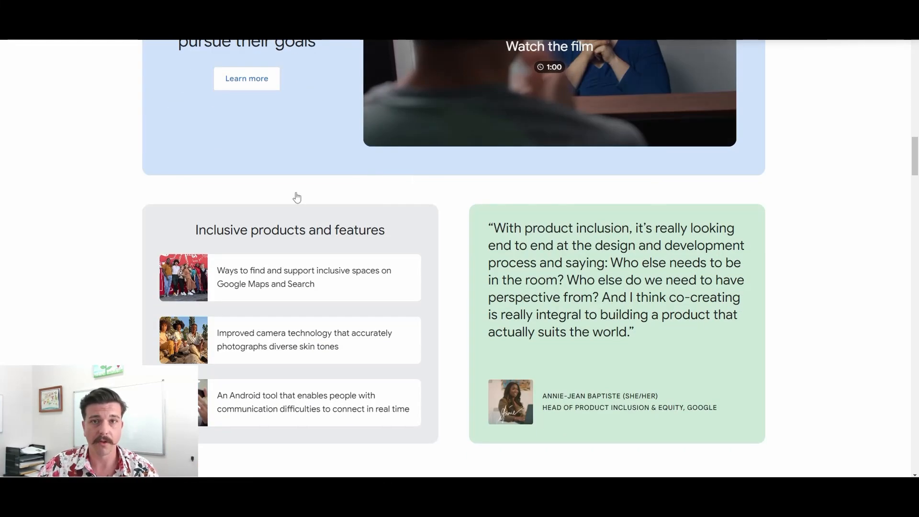
pyautogui.scroll(-20, 491, 276)
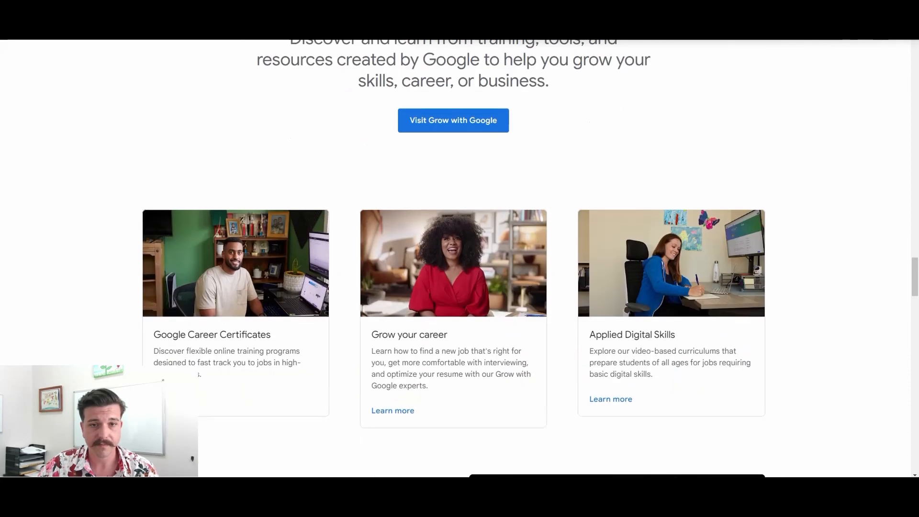
pyautogui.scroll(-14, 542, 292)
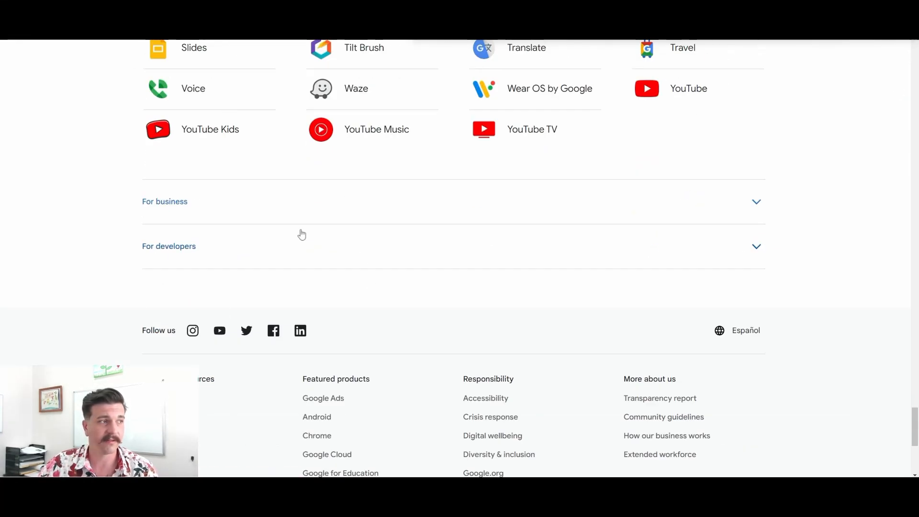
pyautogui.click(179, 207)
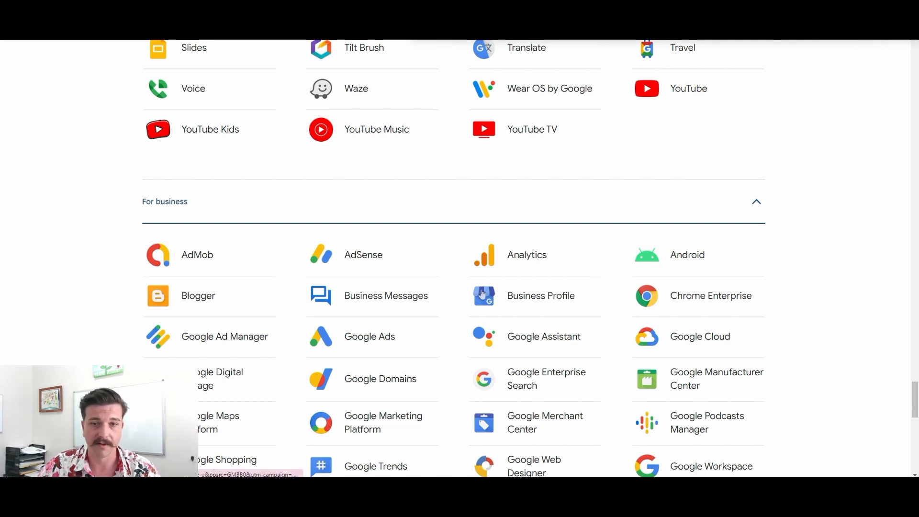
pyautogui.click(550, 299)
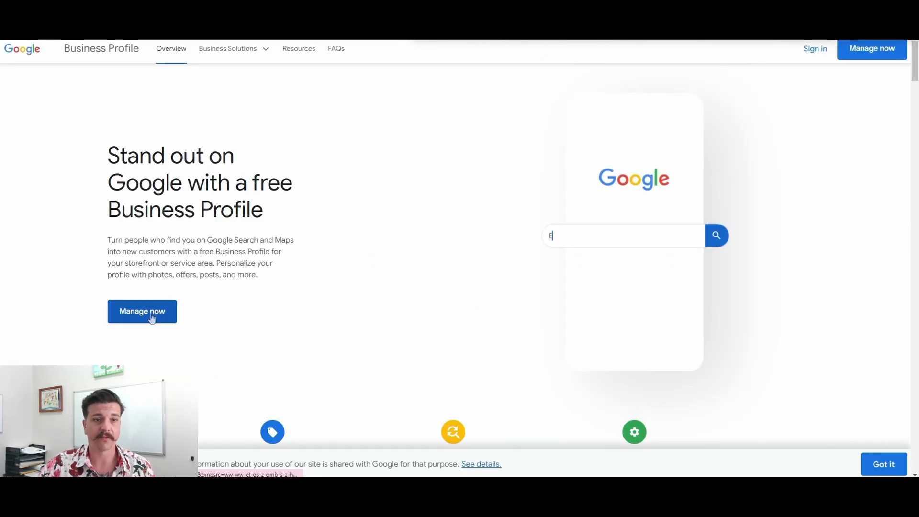
# - Start managing a Business Profile and submit the saved account e-mail on the sign-in page
pyautogui.click(151, 318)
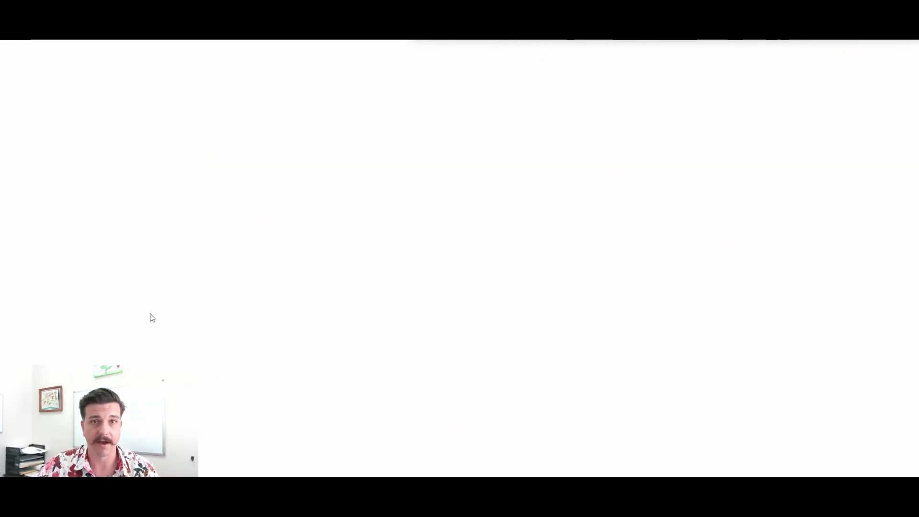
pyautogui.click(440, 238)
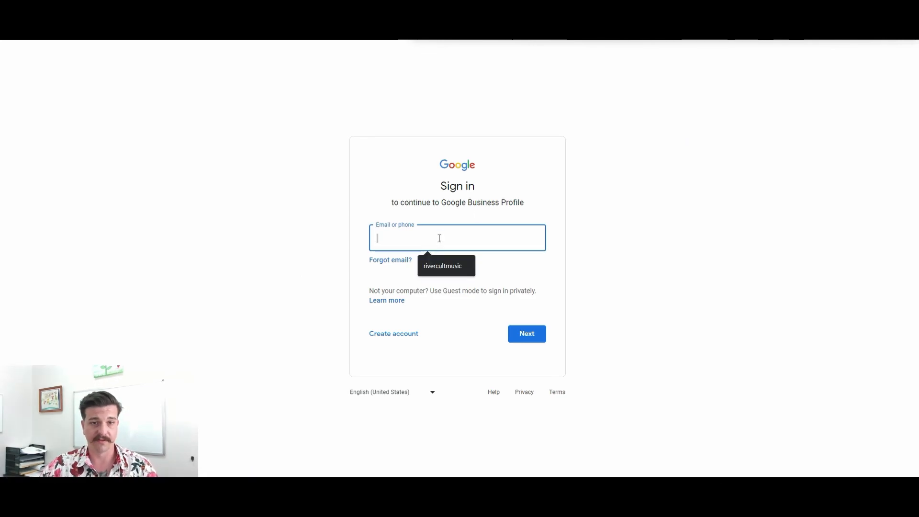
pyautogui.click(446, 266)
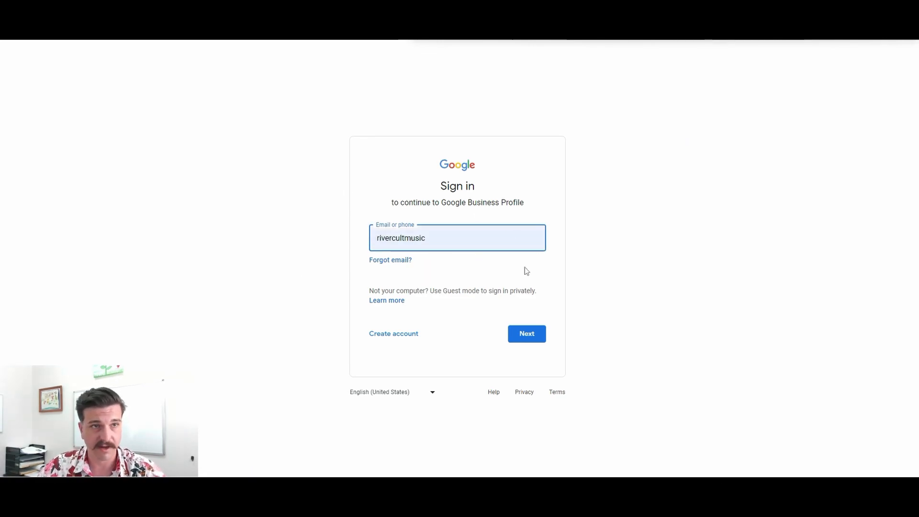
pyautogui.click(533, 335)
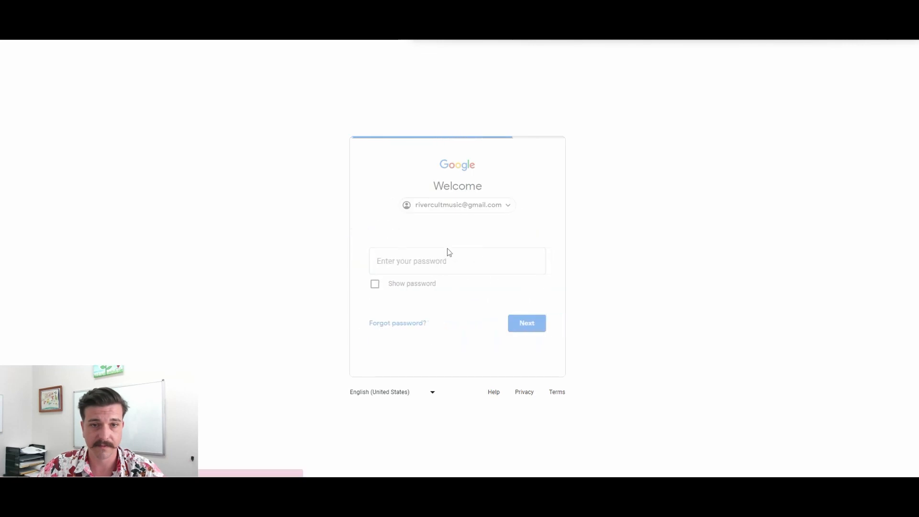
# - Try to sign in with the account password
pyautogui.write('•')
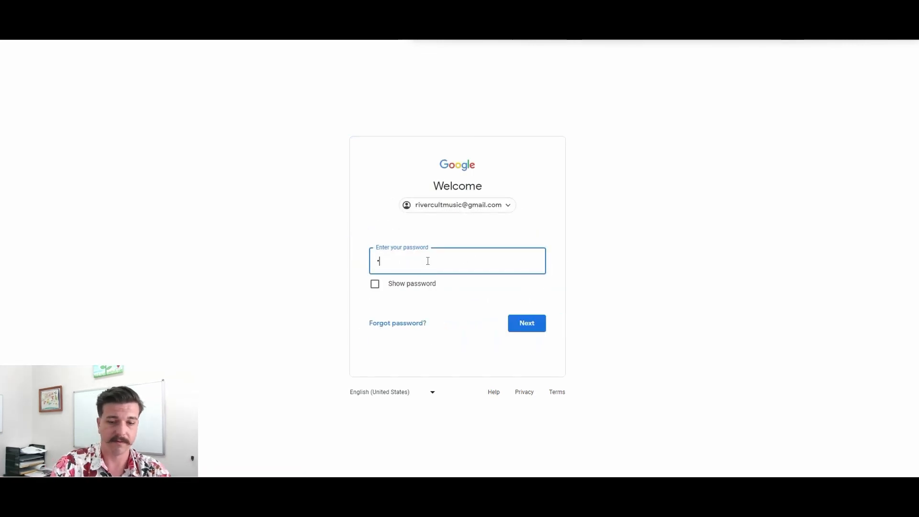
pyautogui.write('•••••••••')
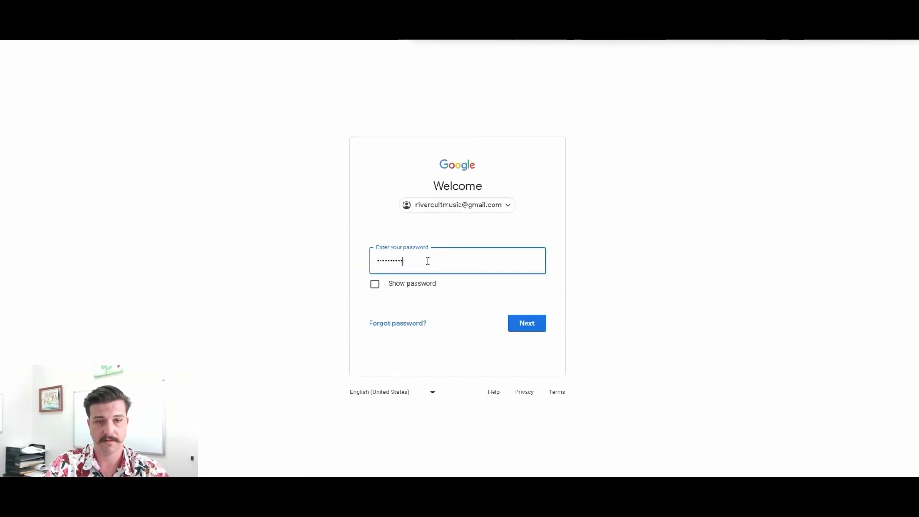
pyautogui.click(534, 326)
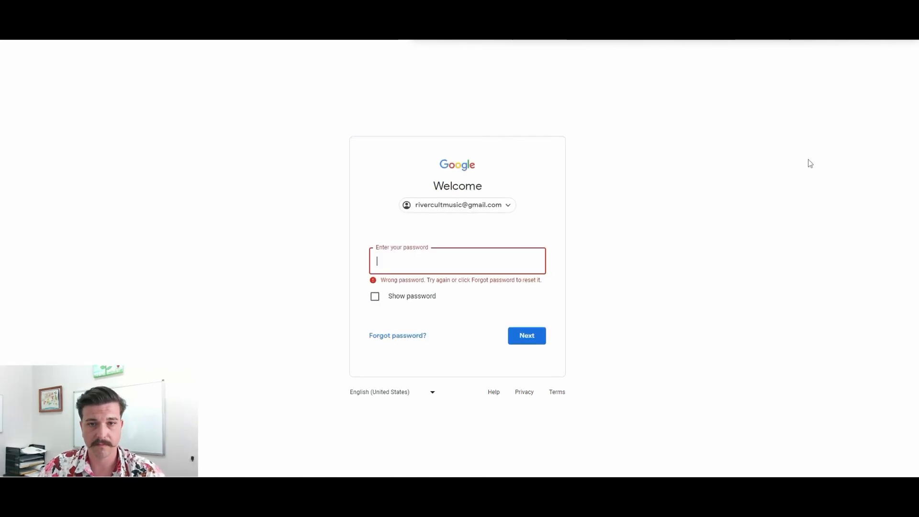
# - Enter the account password again and submit it to sign in to Business Profile
pyautogui.write('••••••••')
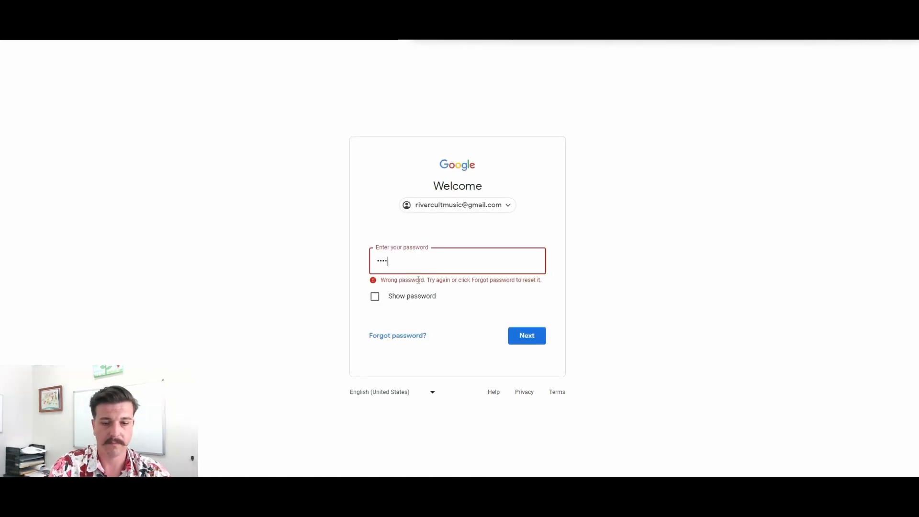
pyautogui.click(522, 341)
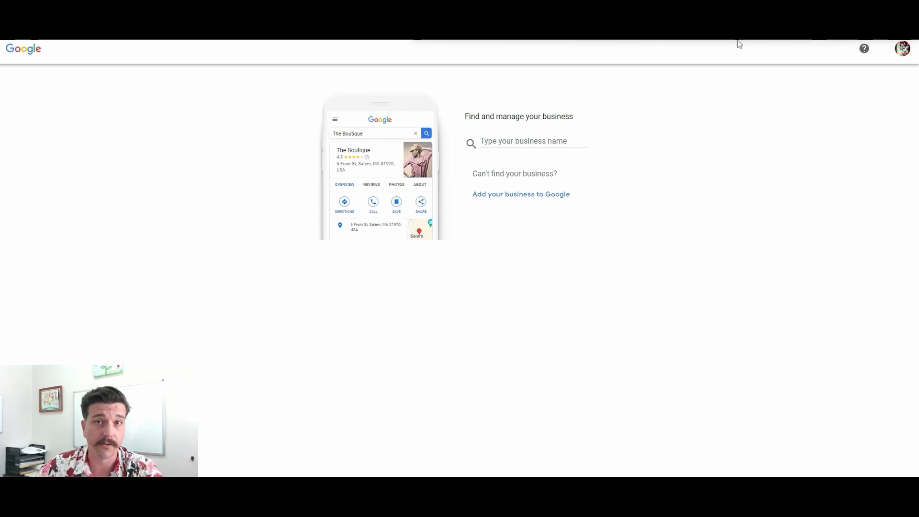
# - Enter the agent's full name followed by ", Realtor" as the business name and start adding the business to Google
pyautogui.click(525, 140)
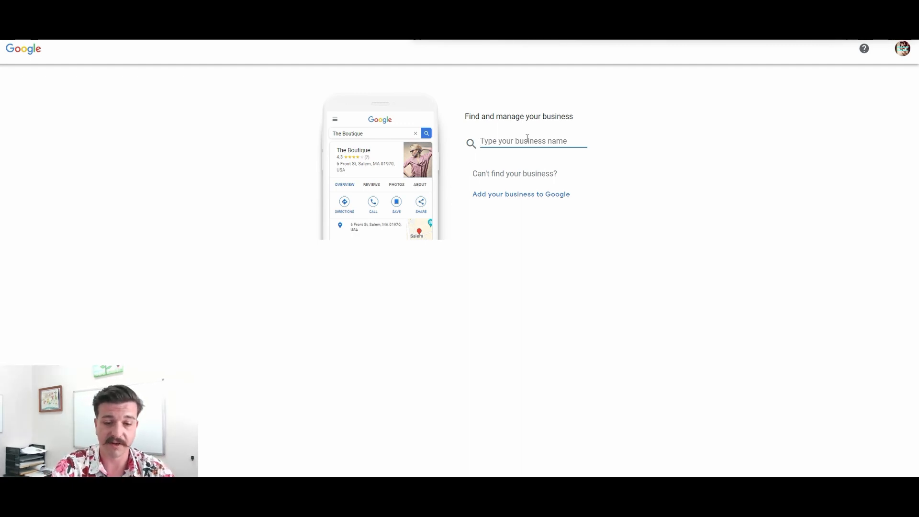
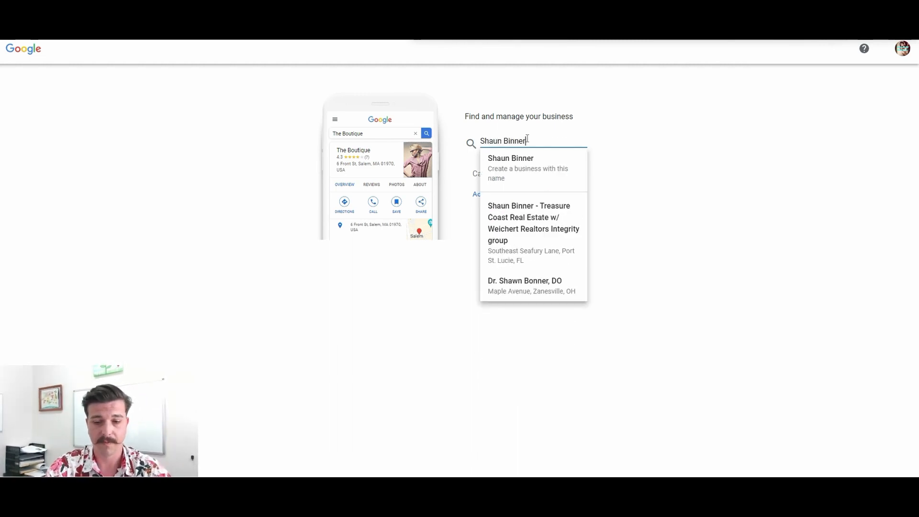
pyautogui.write(', Realtor')
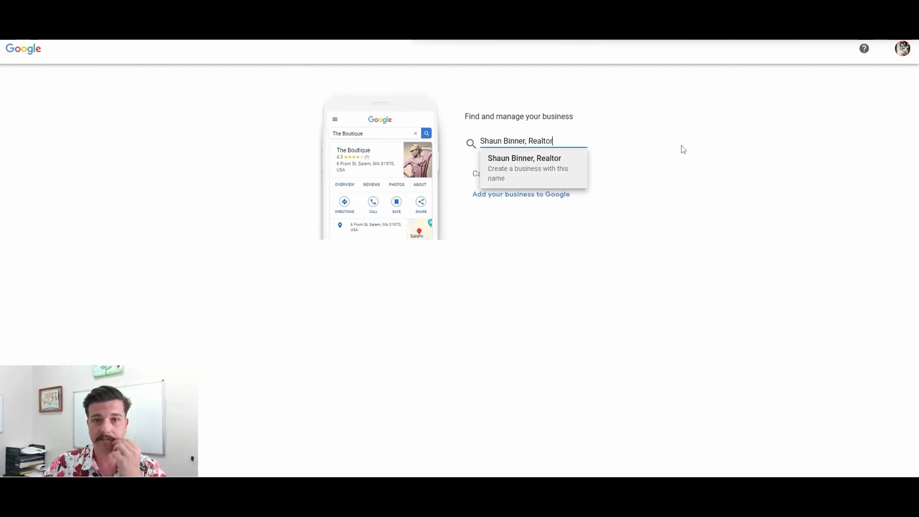
pyautogui.click(546, 158)
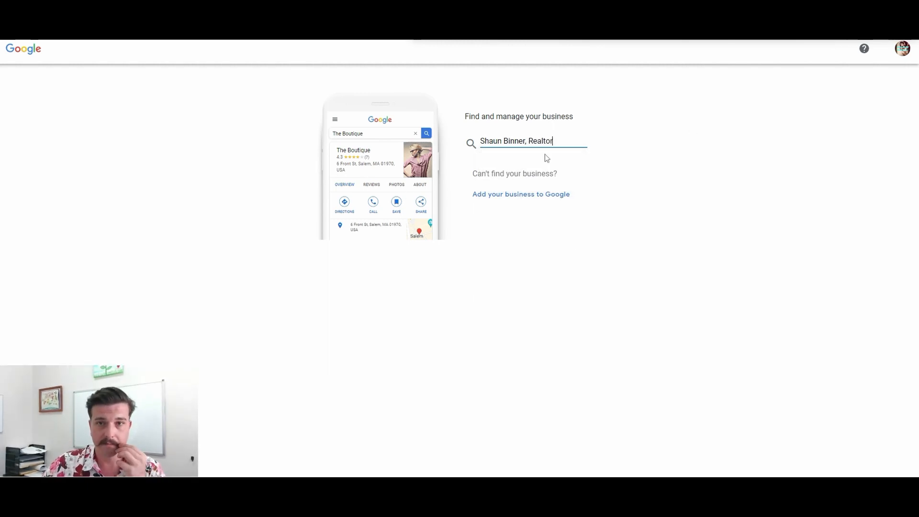
pyautogui.click(495, 194)
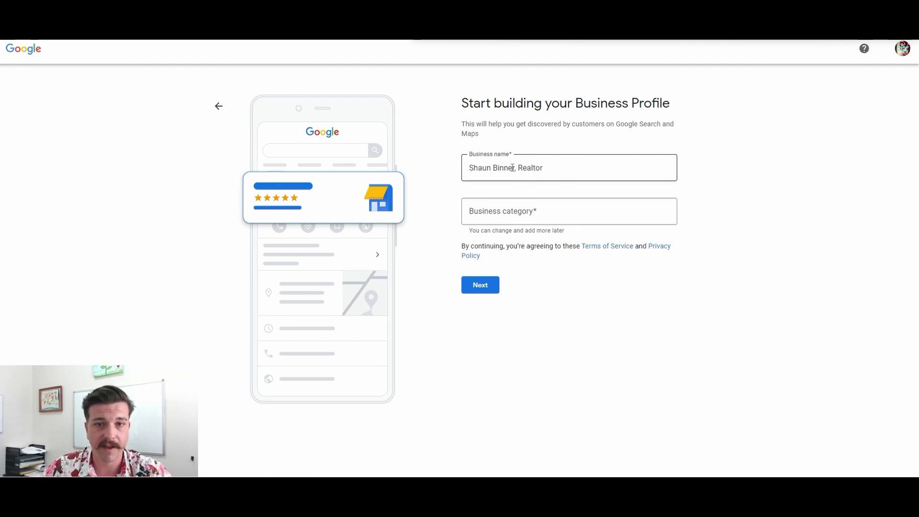
# - Set the business category to Real estate agent and answer No to adding a location customers can visit
pyautogui.click(541, 213)
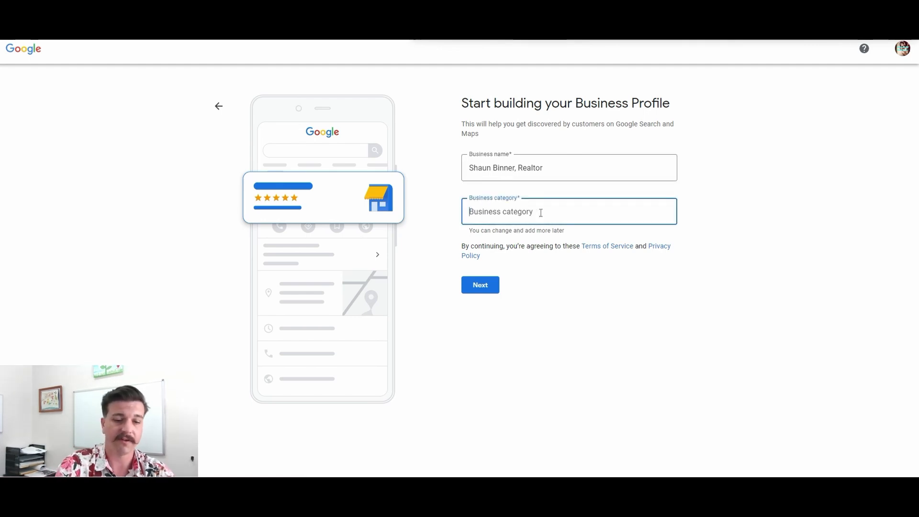
pyautogui.write('real est')
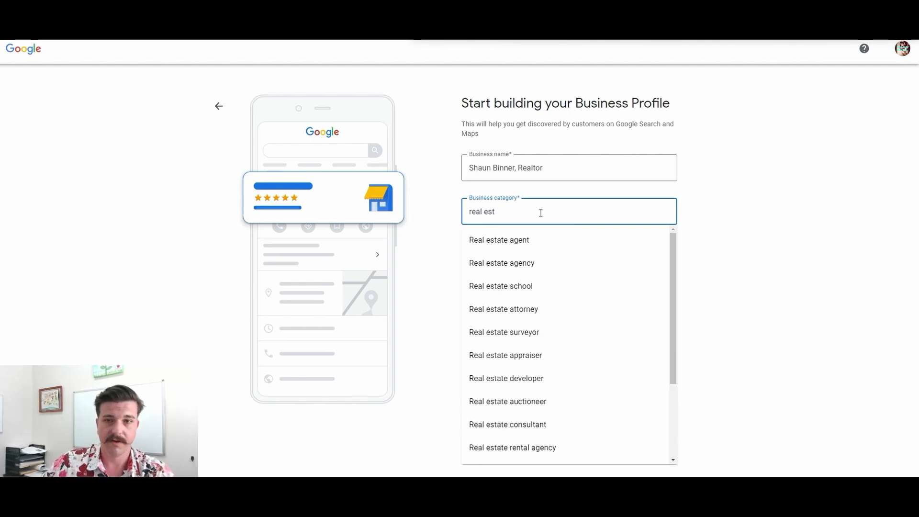
pyautogui.click(509, 244)
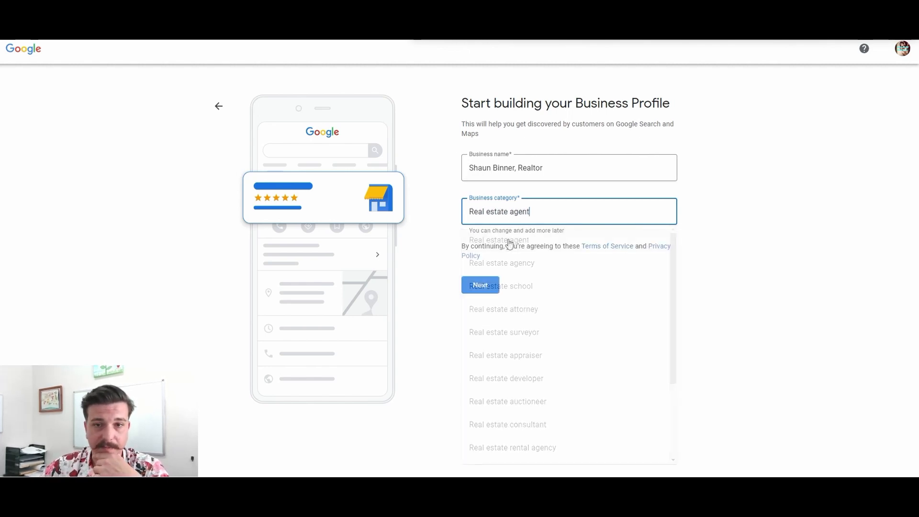
pyautogui.click(484, 286)
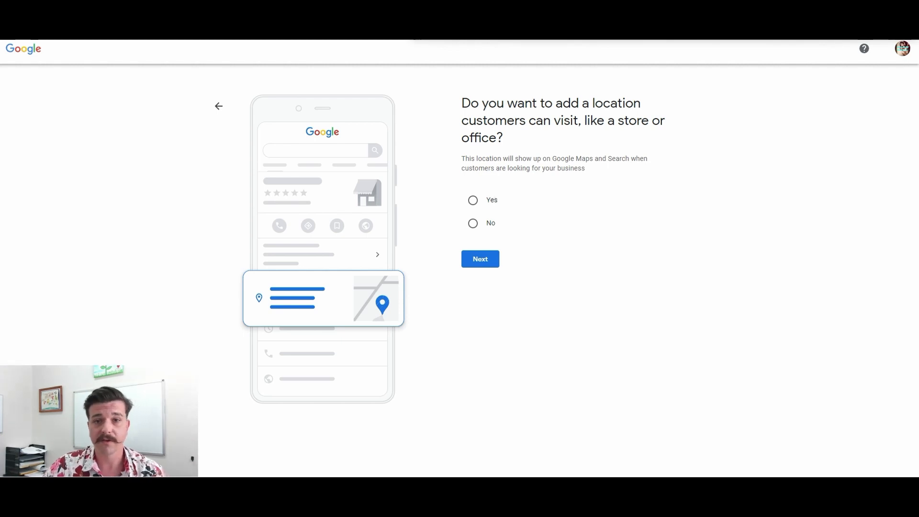
pyautogui.click(473, 225)
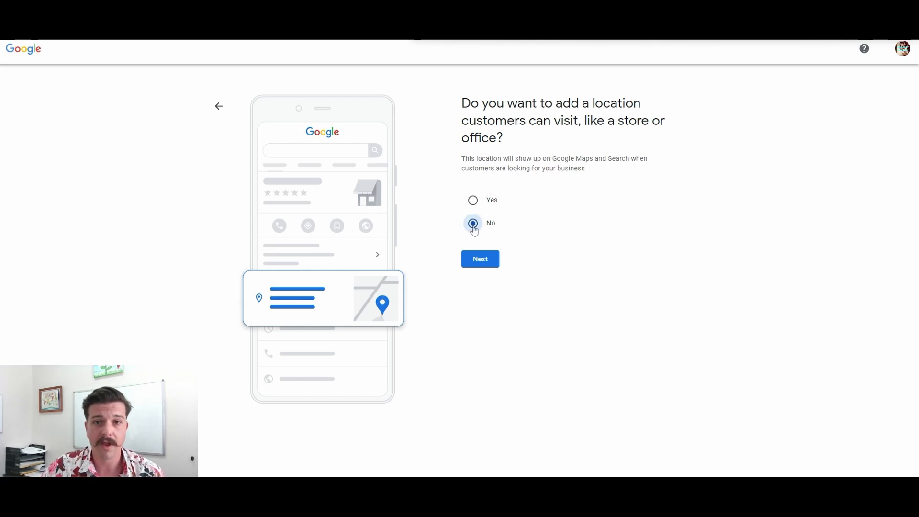
pyautogui.click(468, 266)
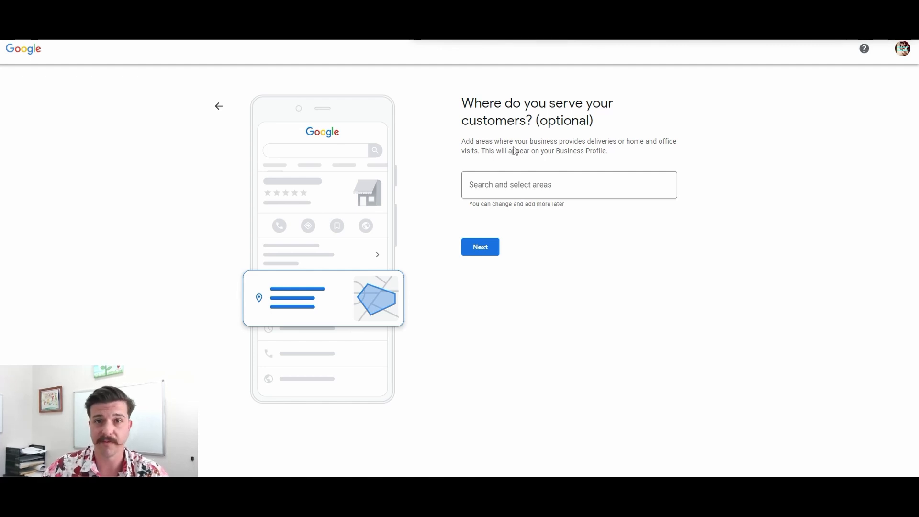
# - Add Port St. Lucie, FL, USA as an area where the business serves customers
pyautogui.click(552, 174)
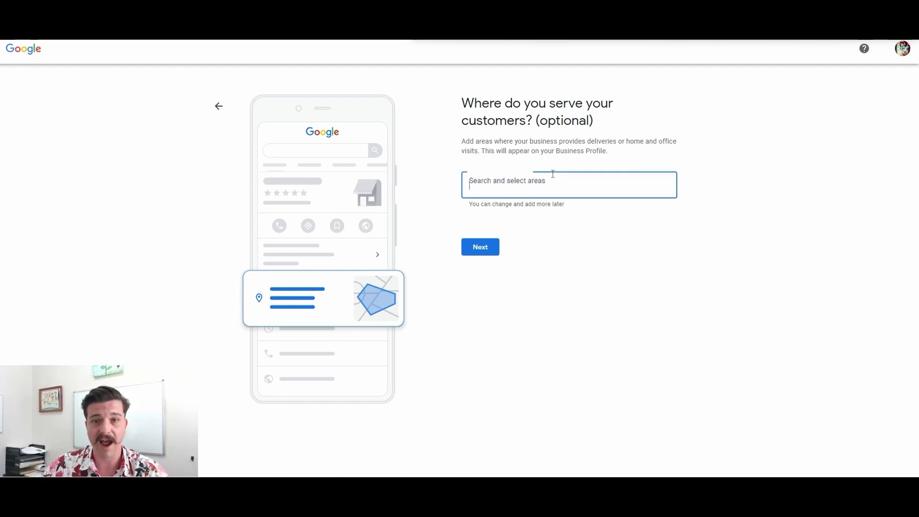
pyautogui.write('Manhattan, New York')
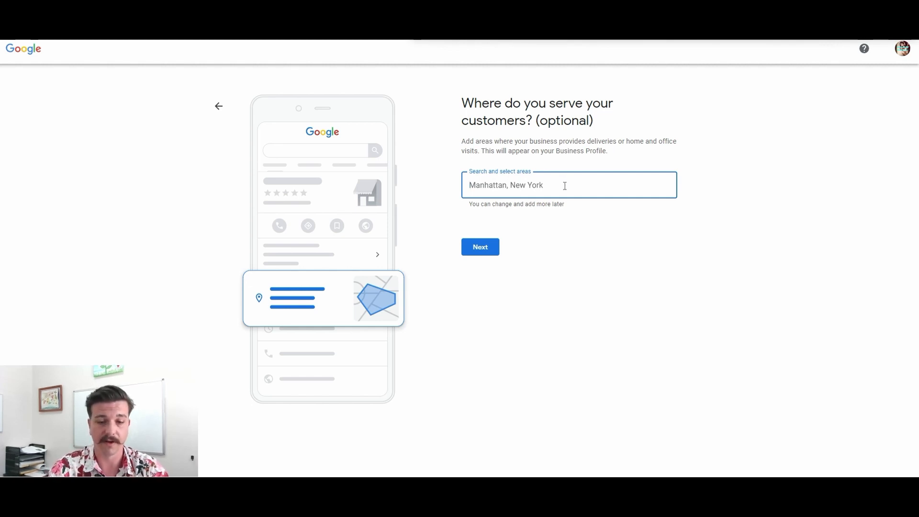
pyautogui.write('Port st')
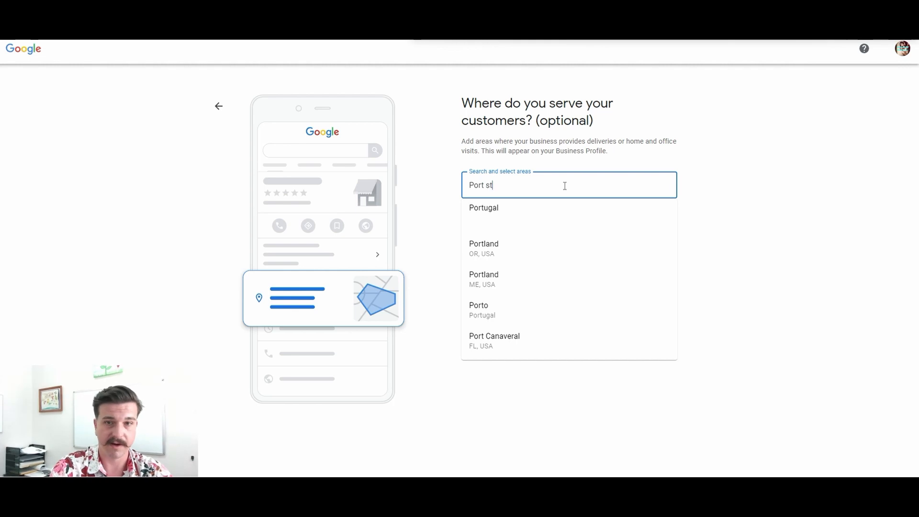
pyautogui.click(510, 221)
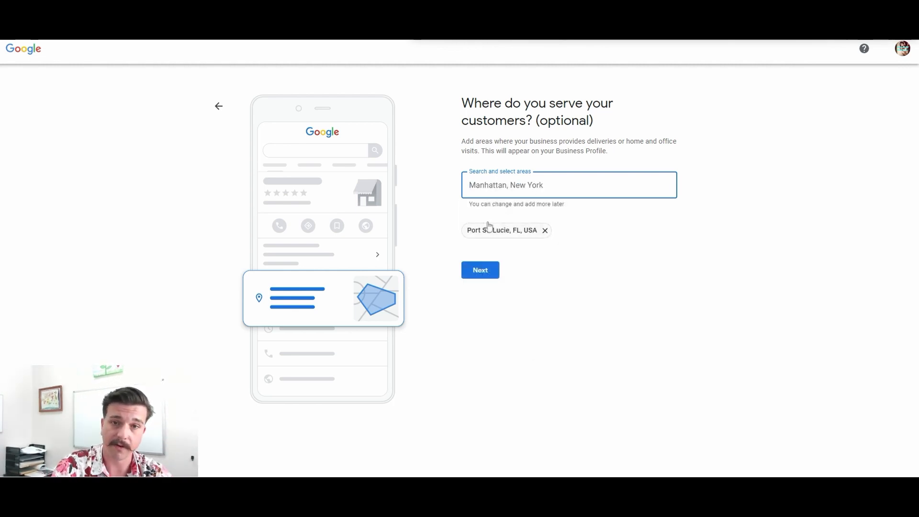
# - Add St Lucie, St. Lucie County and St Lucie West, Port St. Lucie as further service areas and continue to the contact details
pyautogui.write('st luc')
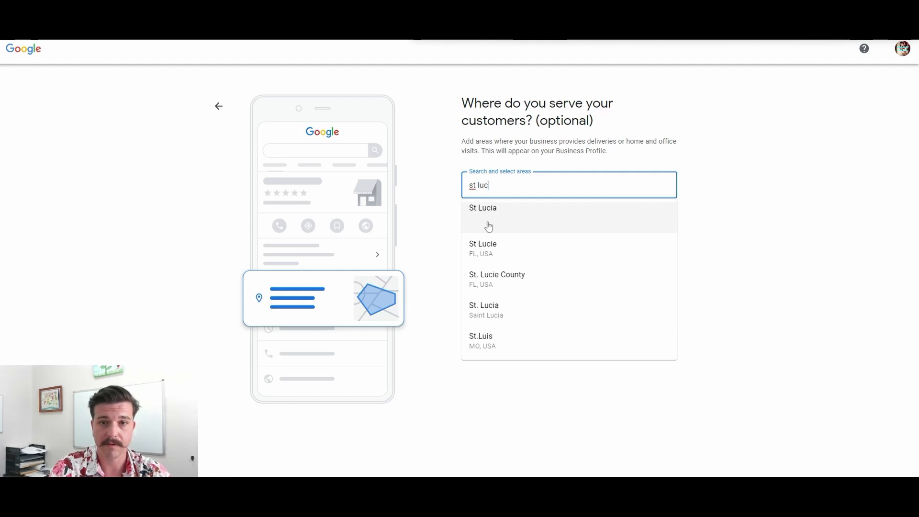
pyautogui.click(495, 249)
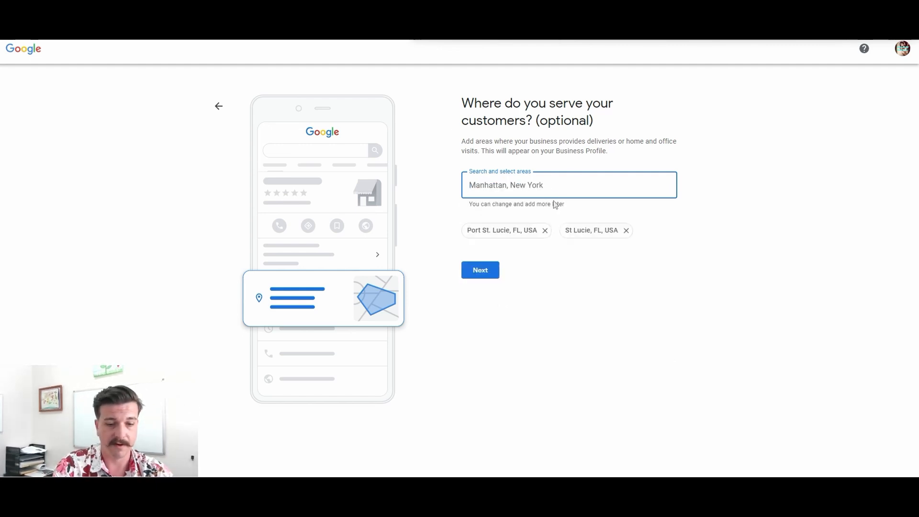
pyautogui.write('st lucie')
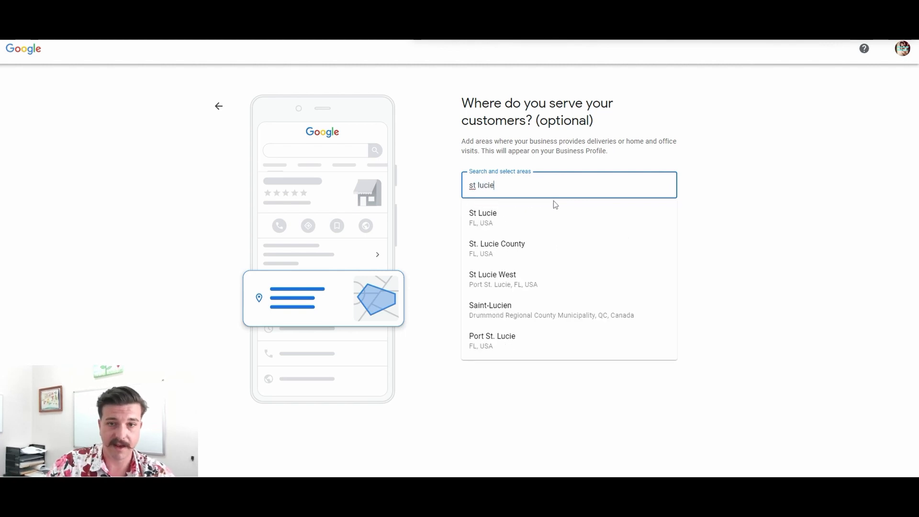
pyautogui.click(519, 254)
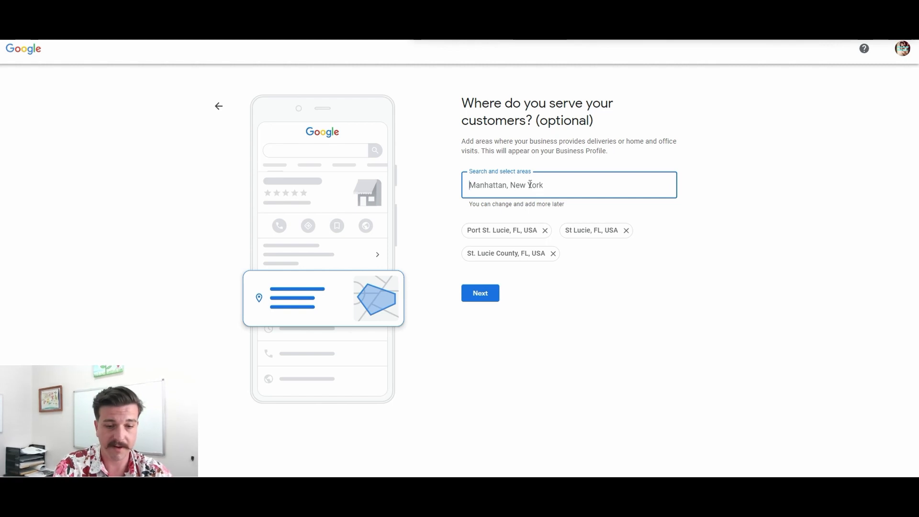
pyautogui.write('st lucie')
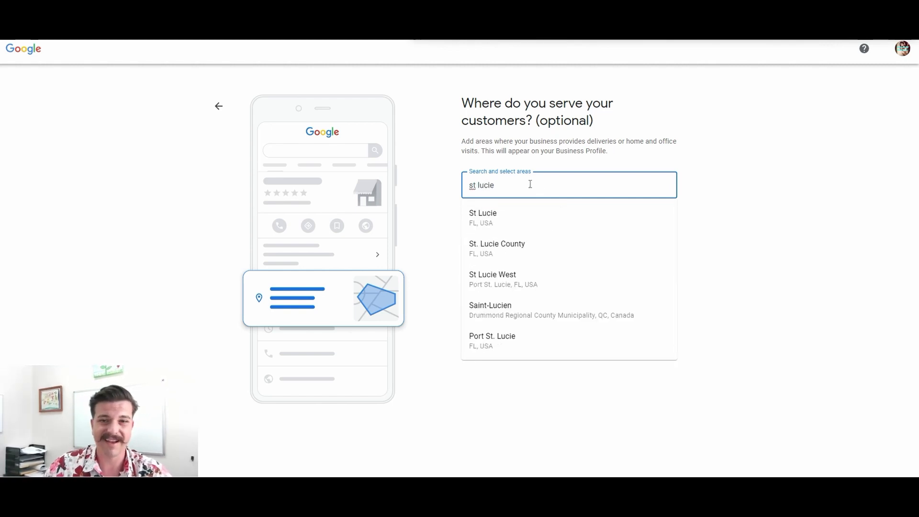
pyautogui.click(514, 278)
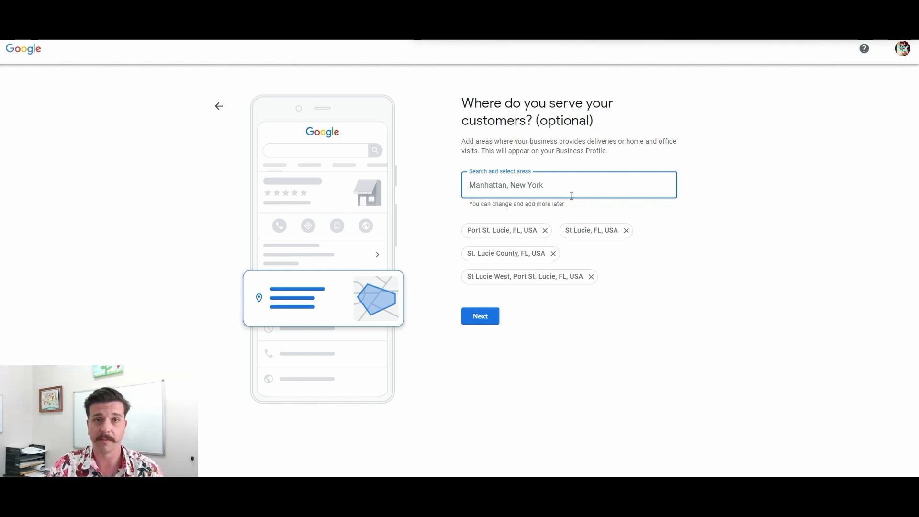
pyautogui.click(531, 366)
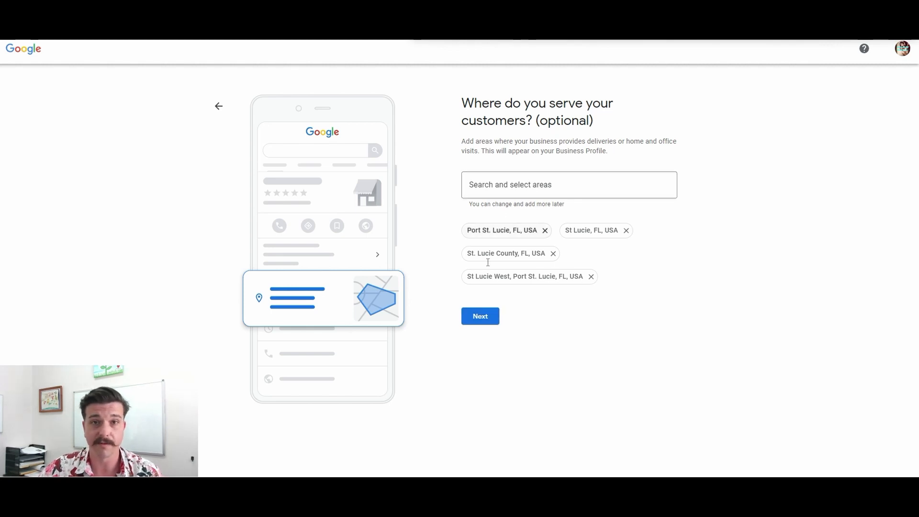
pyautogui.click(480, 316)
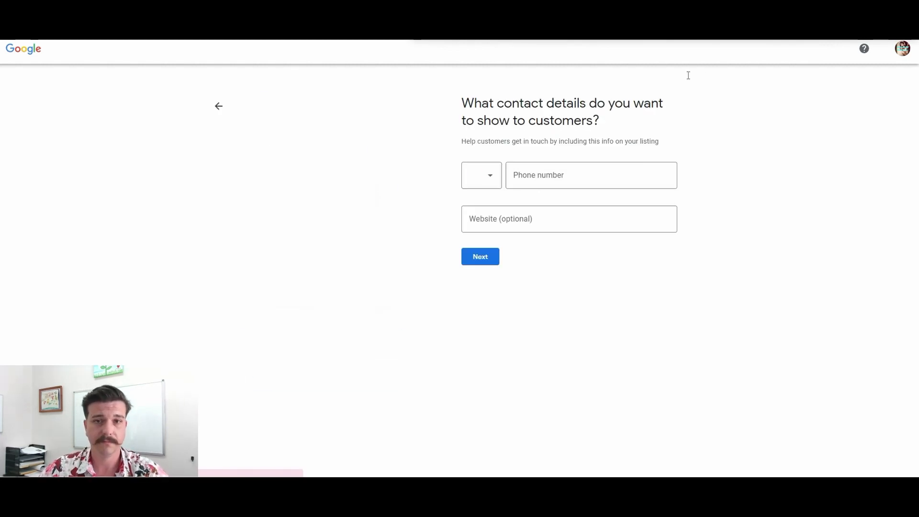
# - Enter the business phone number as the contact detail, leave the website empty and continue
pyautogui.click(578, 167)
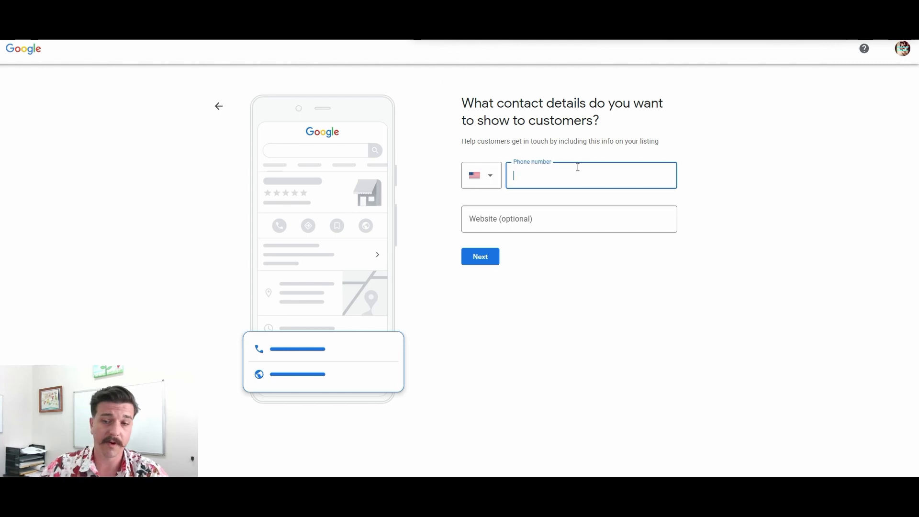
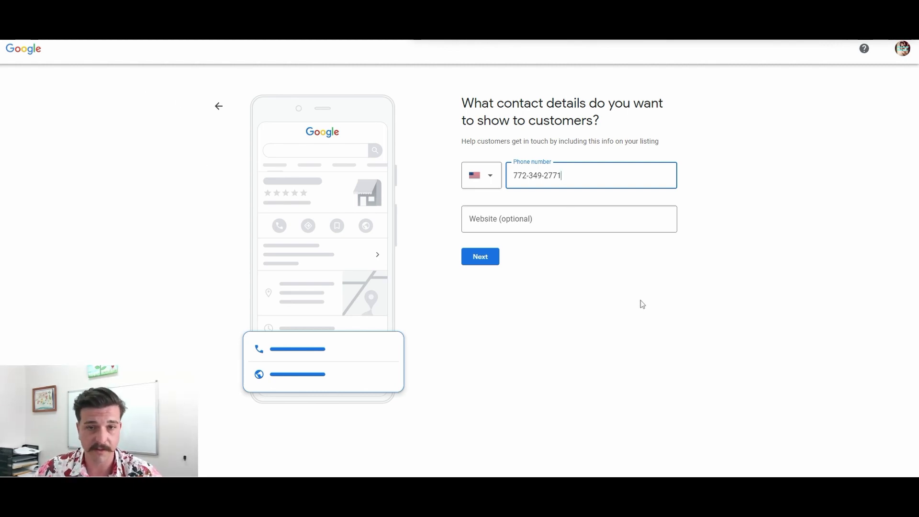
pyautogui.click(480, 262)
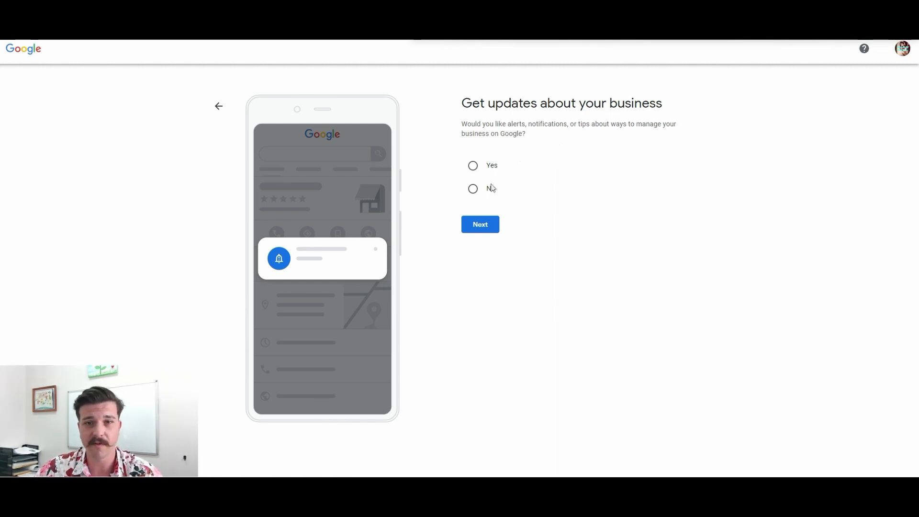
# - Answer Yes to receiving updates and tips about the business, and postpone the mailing address verification
pyautogui.click(474, 189)
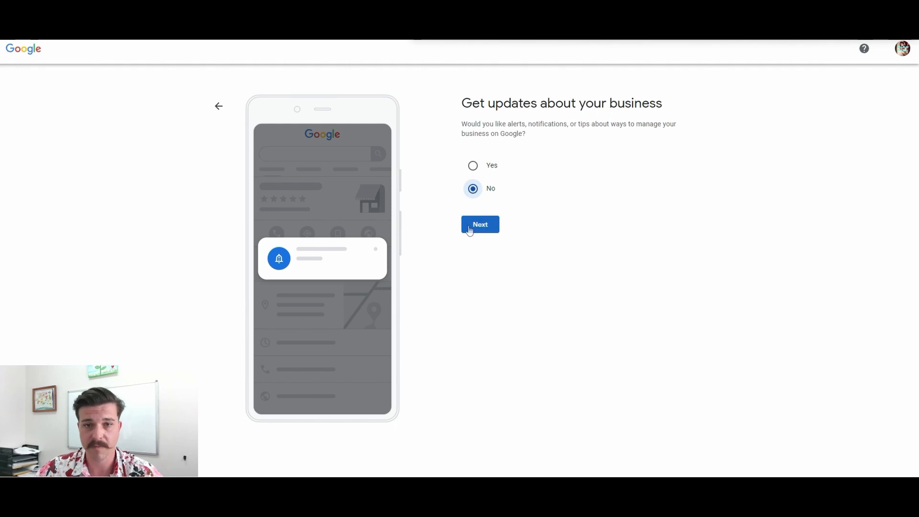
pyautogui.click(473, 164)
pyautogui.click(485, 224)
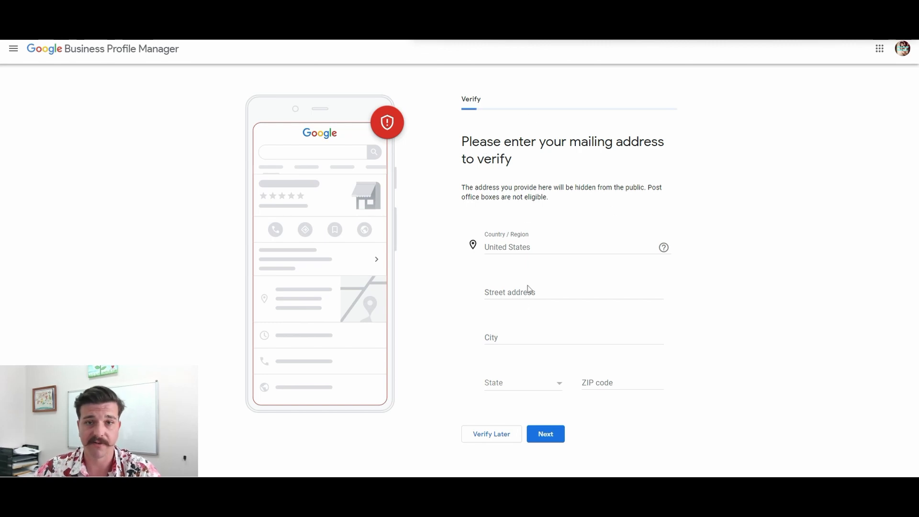
pyautogui.click(564, 291)
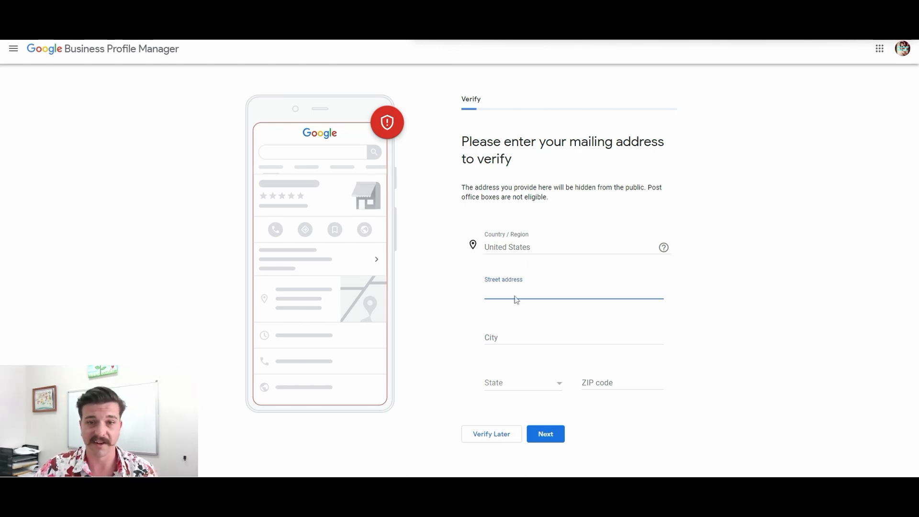
pyautogui.click(500, 437)
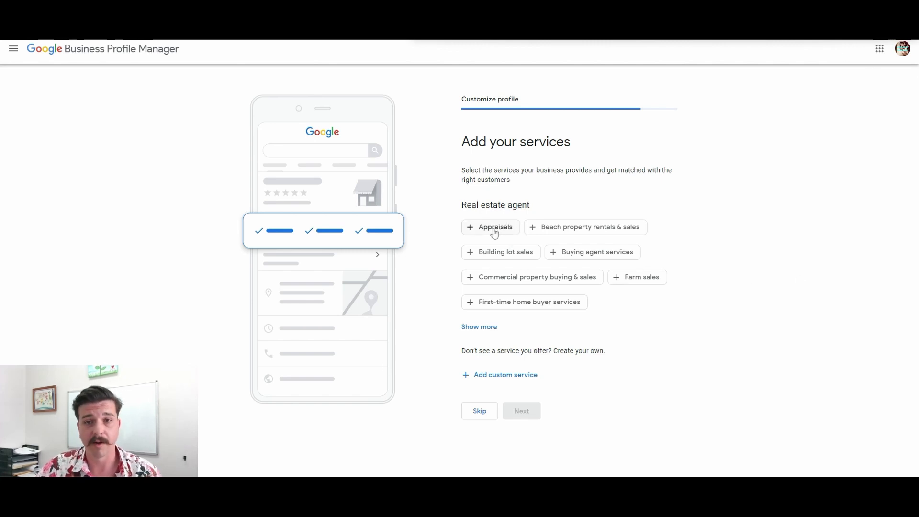
# - Select the services Beach property rentals & sales, Building lot sales, Buying agent services, Commercial property buying & sales, Farm sales and First-time home buyer services
pyautogui.click(593, 232)
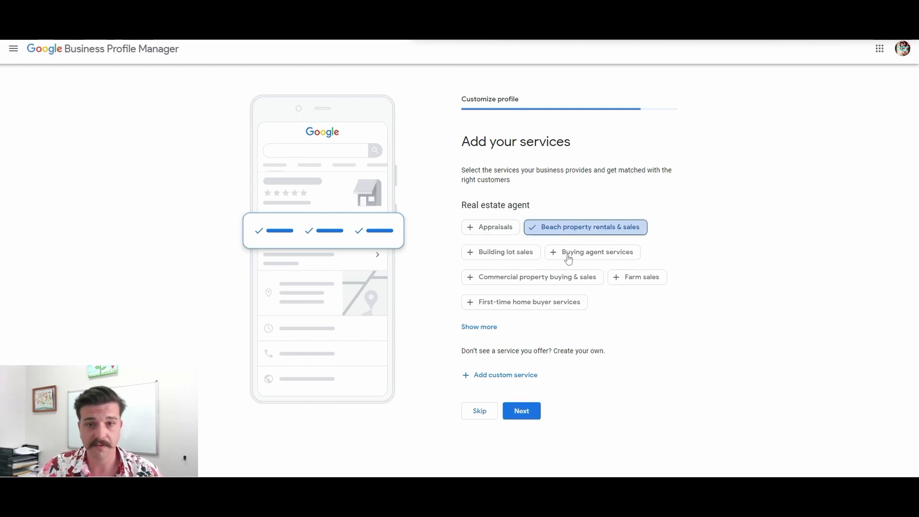
pyautogui.click(516, 253)
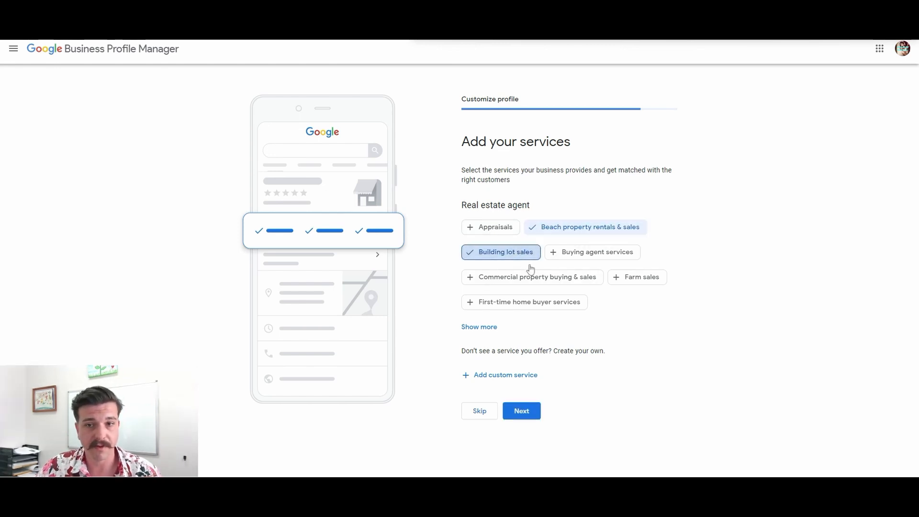
pyautogui.click(596, 254)
pyautogui.click(521, 282)
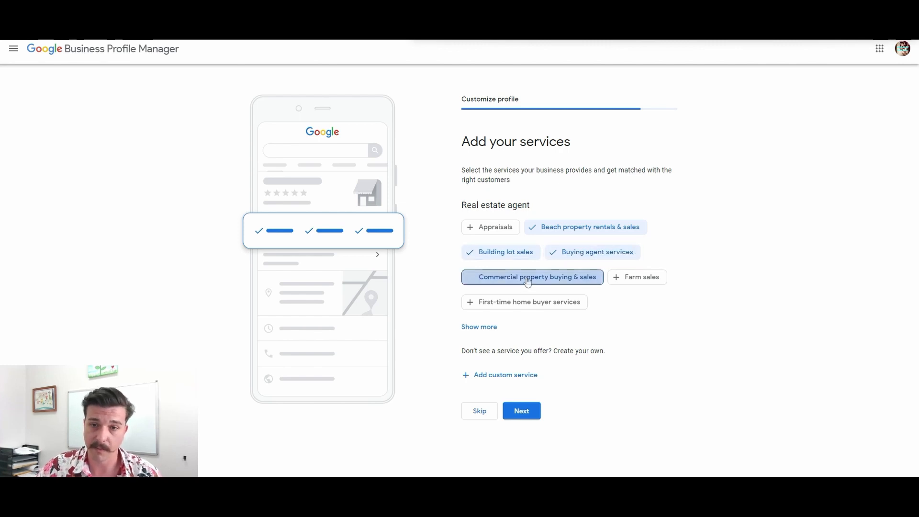
pyautogui.click(647, 283)
pyautogui.click(560, 301)
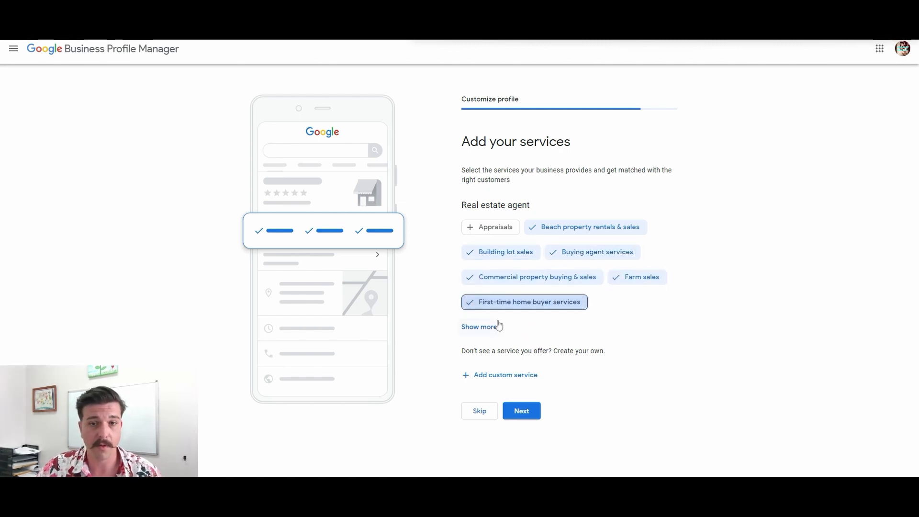
# - Expand the services list and select Foreclosed property sales, Furnished property rentals & sales, Land leasing & sales and Luxury property buying & sales
pyautogui.click(498, 327)
pyautogui.click(560, 231)
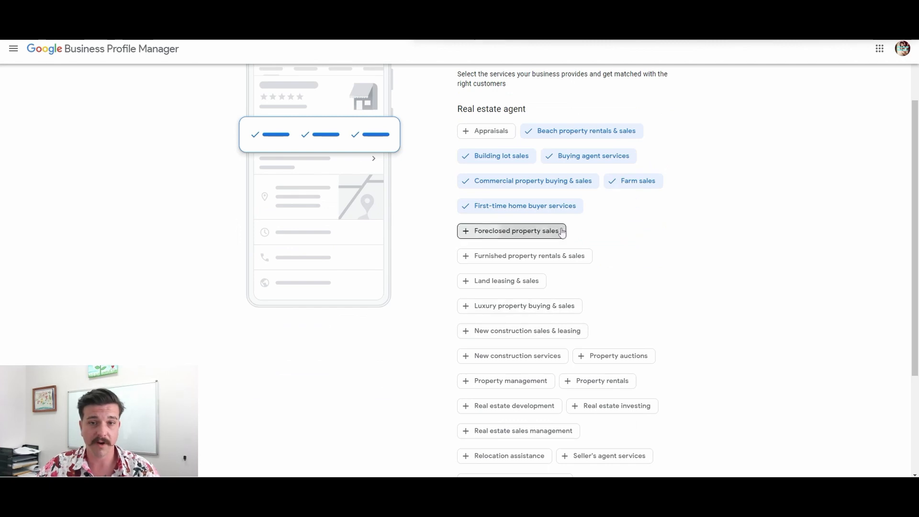
pyautogui.click(558, 257)
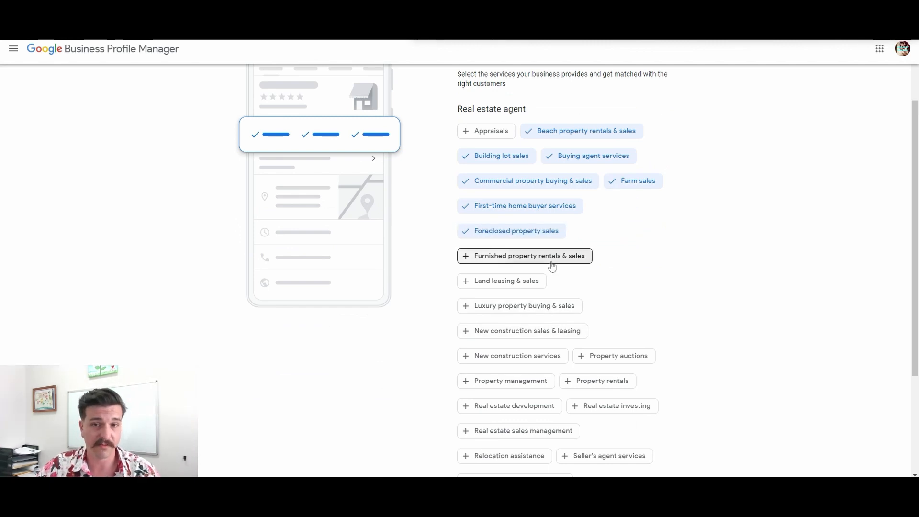
pyautogui.click(509, 285)
pyautogui.click(547, 313)
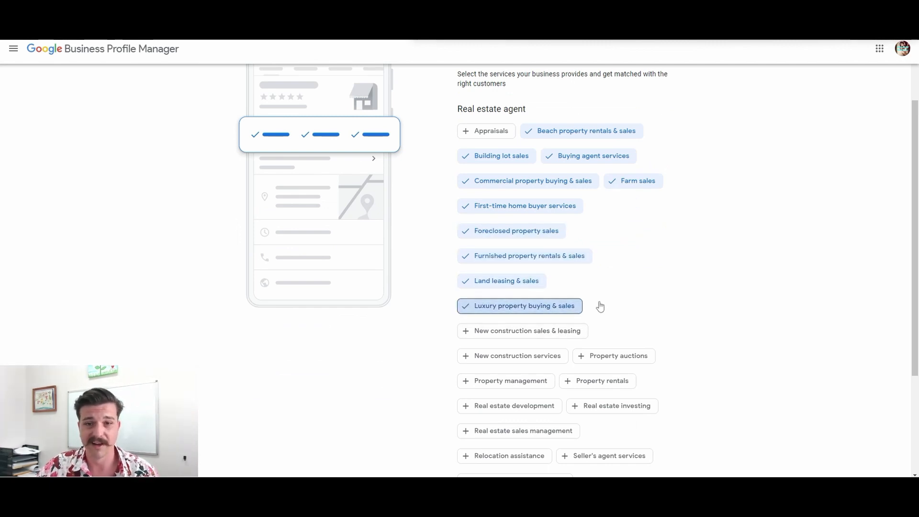
# - Select the services New construction sales & leasing, New construction services, Property auctions and Property management
pyautogui.scroll(-1, 574, 307)
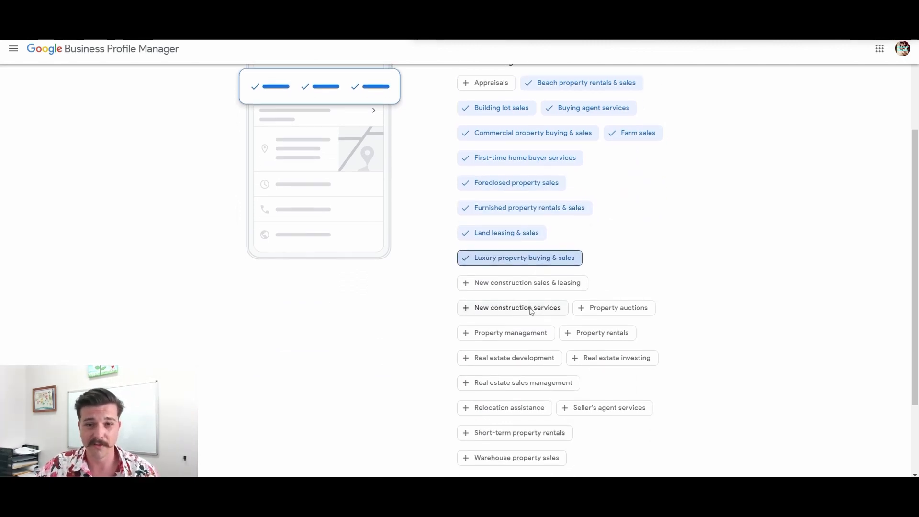
pyautogui.click(542, 287)
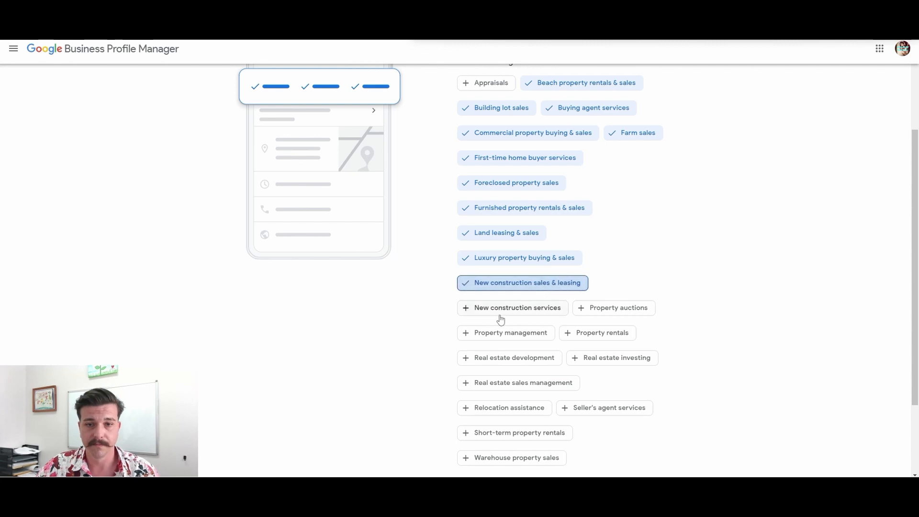
pyautogui.click(555, 309)
pyautogui.click(616, 310)
pyautogui.click(530, 332)
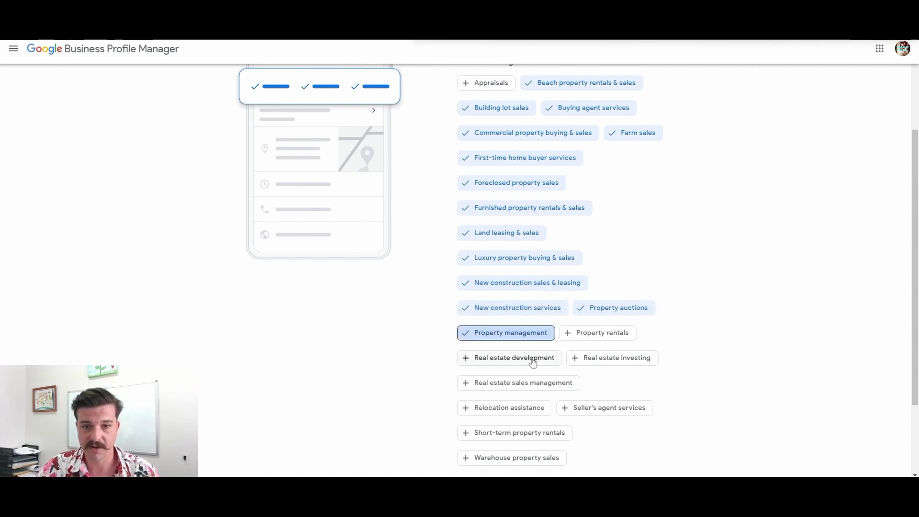
# - Add a custom service named "Va buyers and seller" and continue to the business hours
pyautogui.scroll(-2, 541, 335)
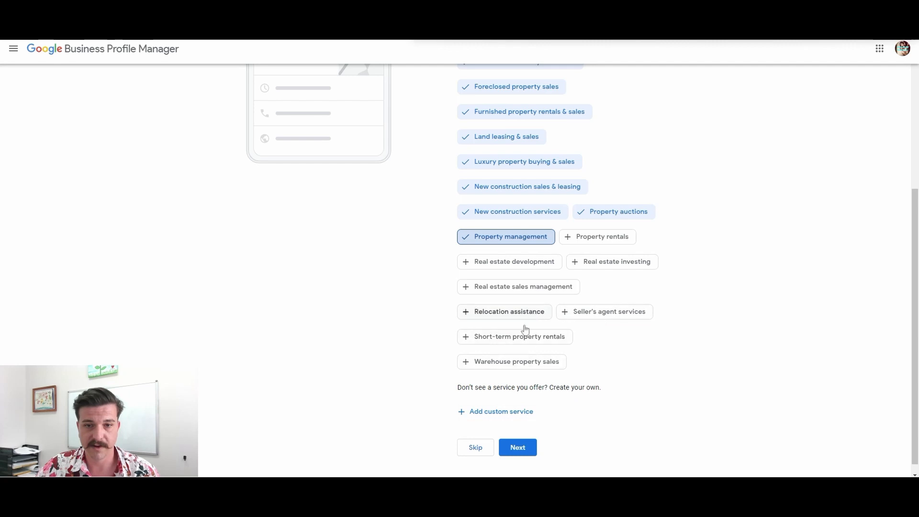
pyautogui.click(504, 412)
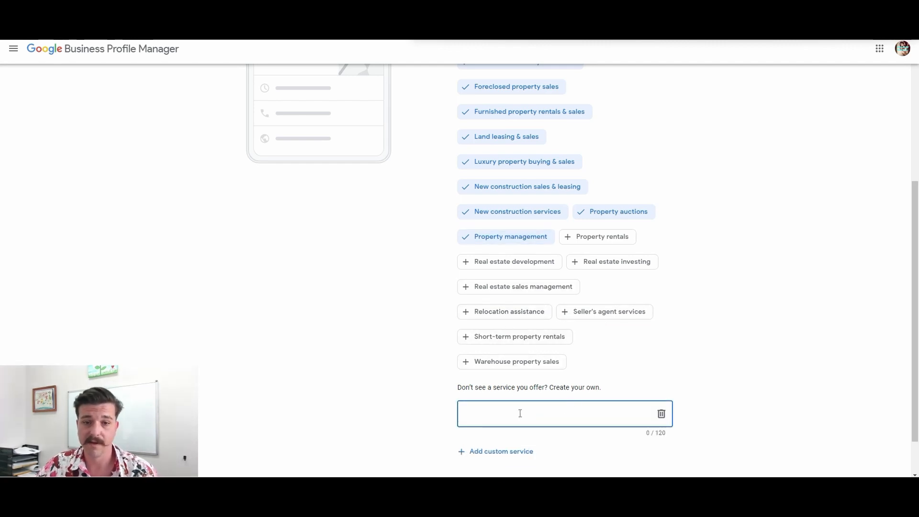
pyautogui.write('Va')
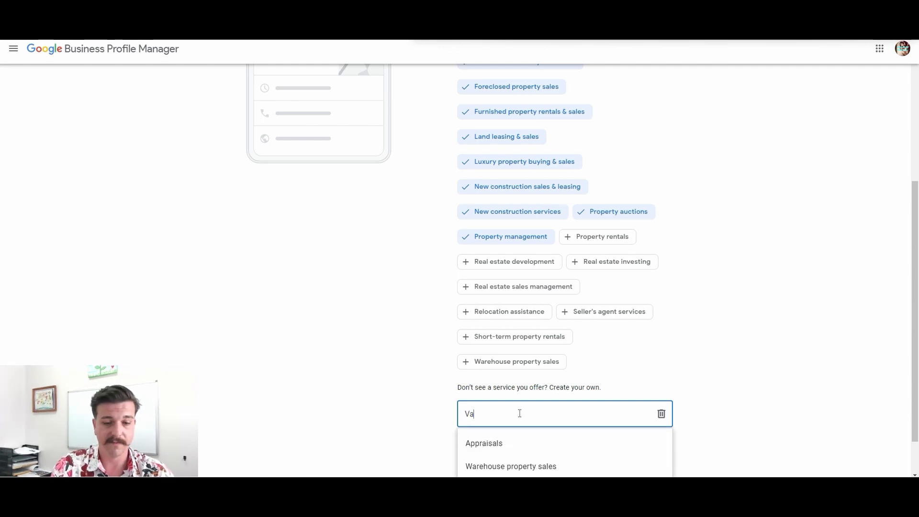
pyautogui.write(' buyers')
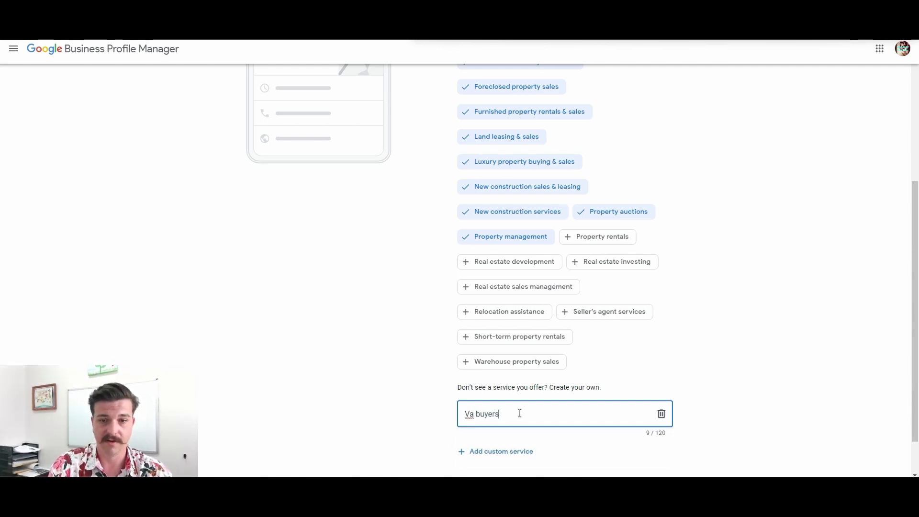
pyautogui.write(' and seller')
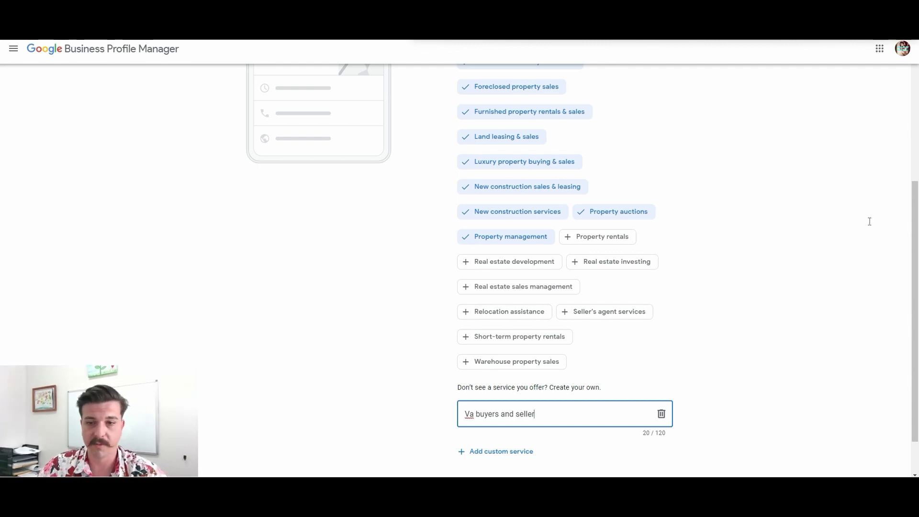
pyautogui.scroll(-2, 521, 320)
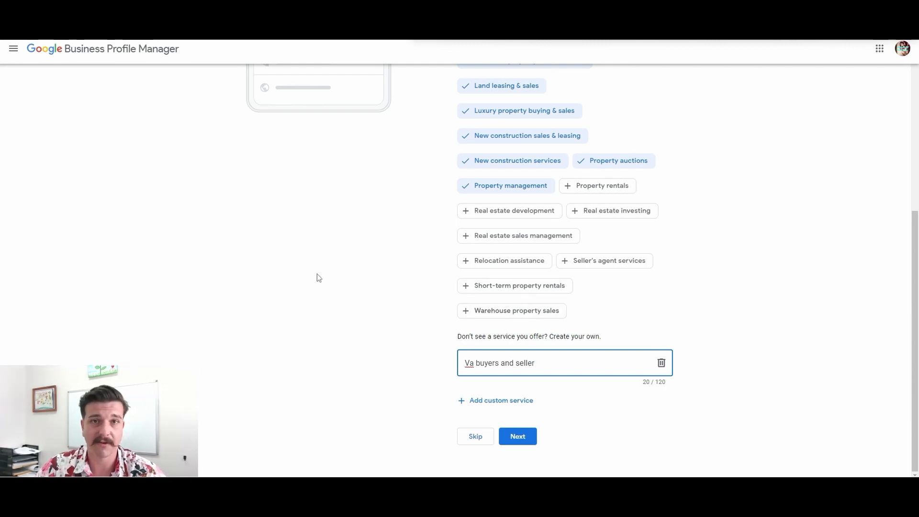
pyautogui.click(518, 437)
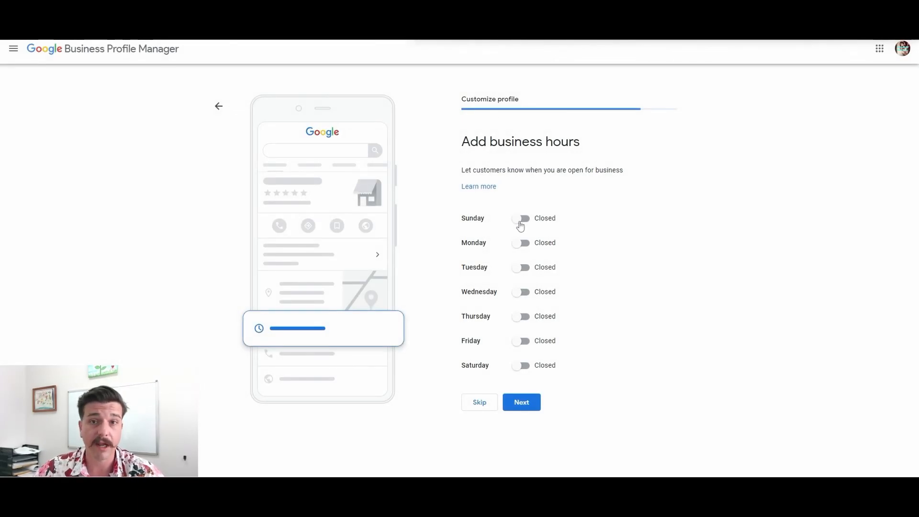
# - Mark the business as open on all seven days from Sunday to Saturday
pyautogui.click(521, 219)
pyautogui.click(521, 258)
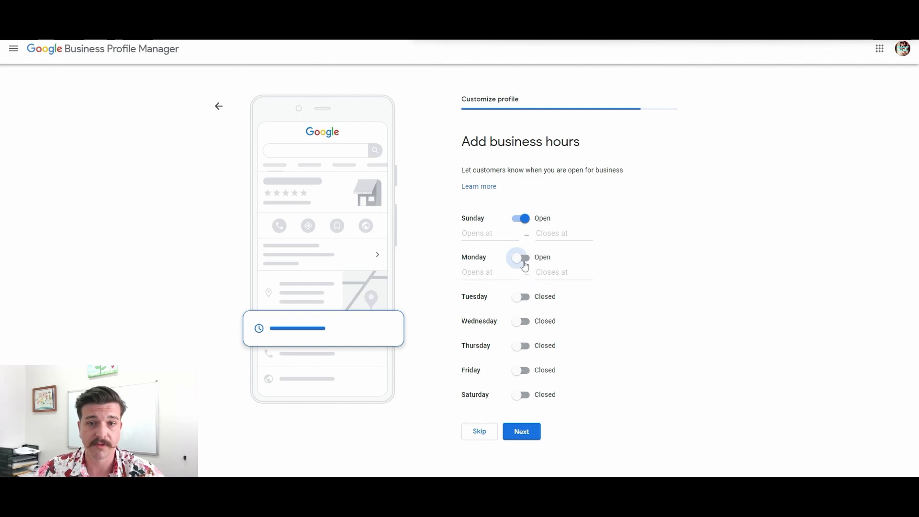
pyautogui.click(523, 296)
pyautogui.click(517, 335)
pyautogui.click(518, 375)
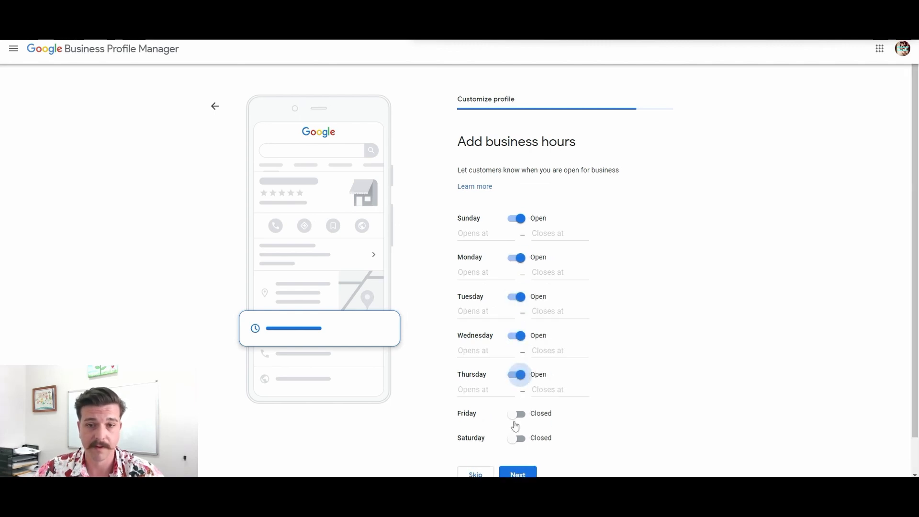
pyautogui.click(516, 415)
pyautogui.click(517, 452)
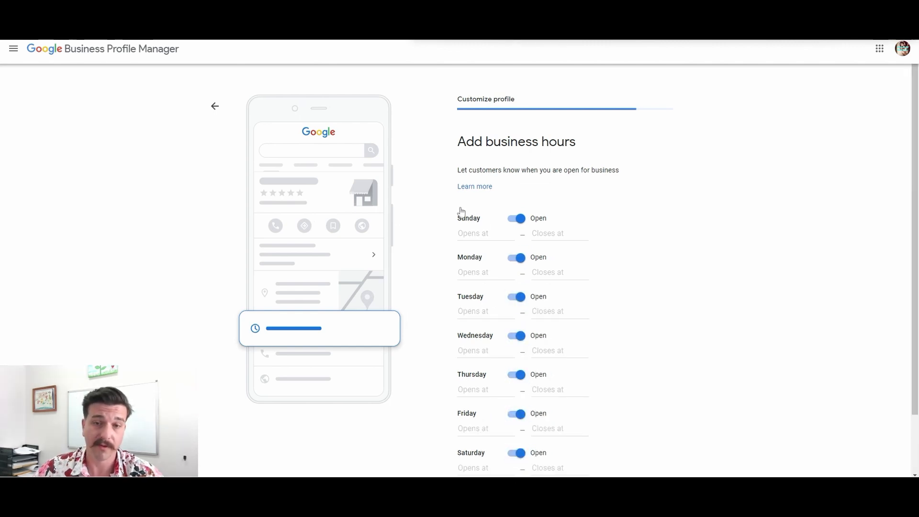
# - Set the business hours for Sunday, Monday, Tuesday and Wednesday to 24 hours
pyautogui.click(486, 234)
pyautogui.click(482, 252)
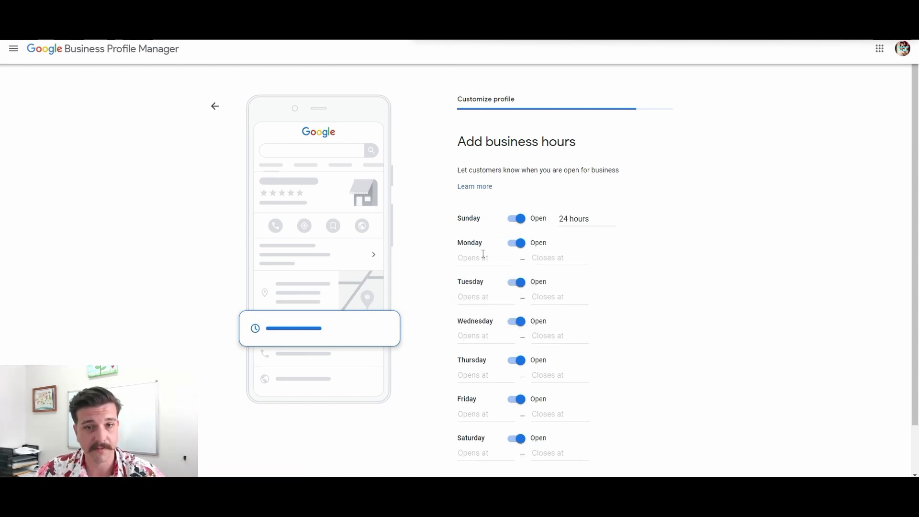
pyautogui.click(483, 255)
pyautogui.click(496, 280)
pyautogui.click(489, 282)
pyautogui.click(498, 305)
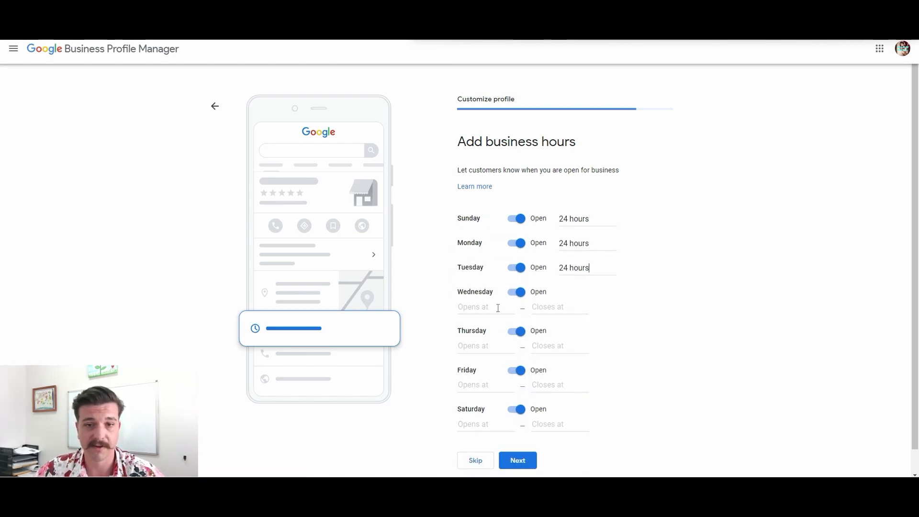
pyautogui.click(498, 308)
pyautogui.click(499, 328)
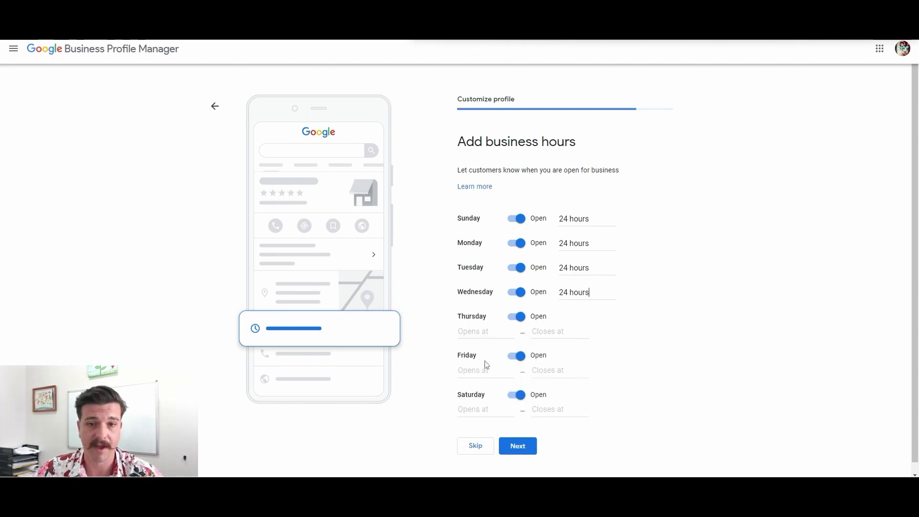
# - Set the hours for Thursday, Friday and Saturday to 24 hours and continue to the messaging settings
pyautogui.click(488, 333)
pyautogui.click(488, 354)
pyautogui.click(488, 357)
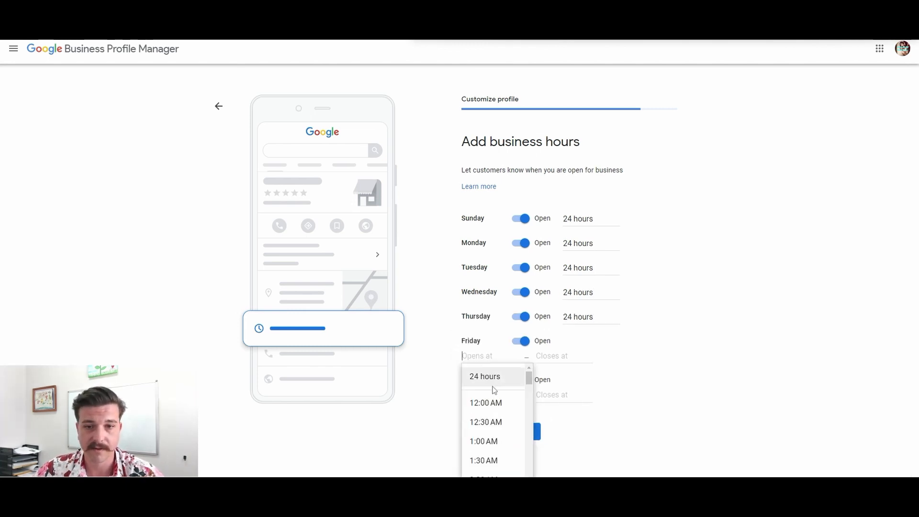
pyautogui.click(493, 387)
pyautogui.click(489, 379)
pyautogui.click(486, 400)
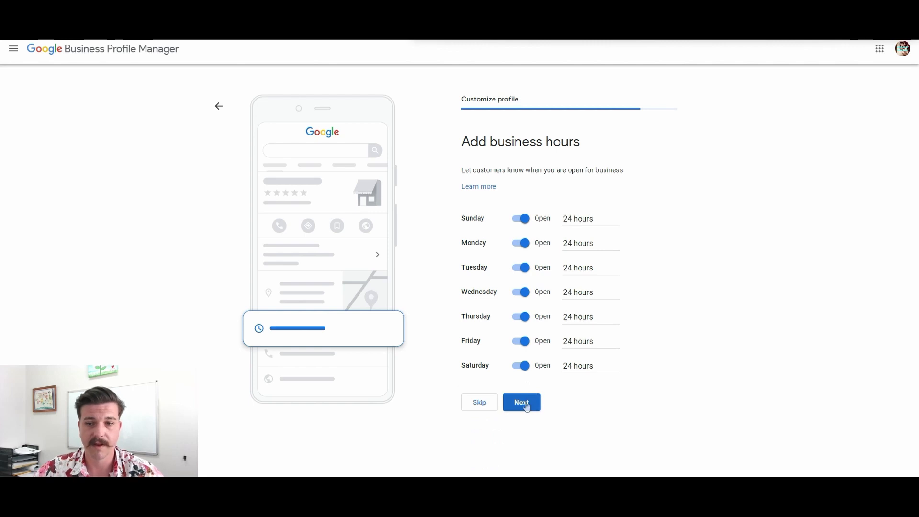
pyautogui.click(527, 406)
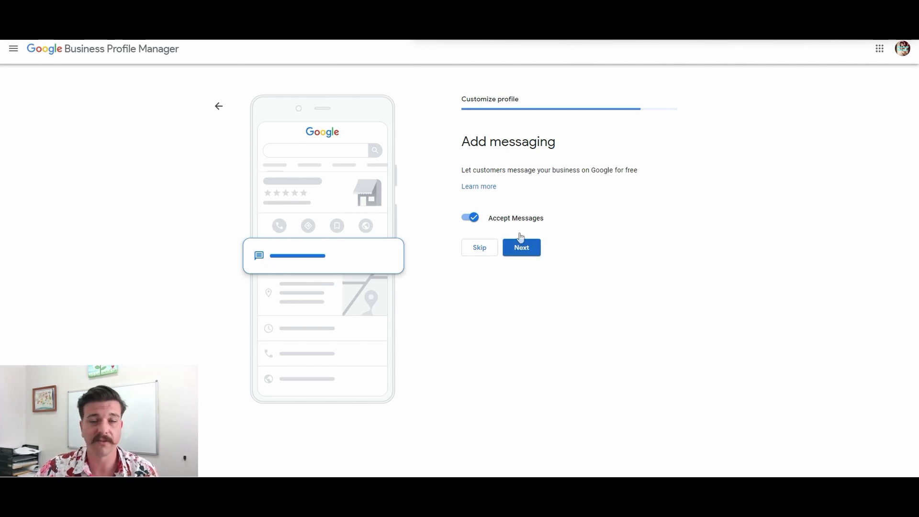
# - Continue with Accept Messages enabled and skip the business description
pyautogui.click(526, 253)
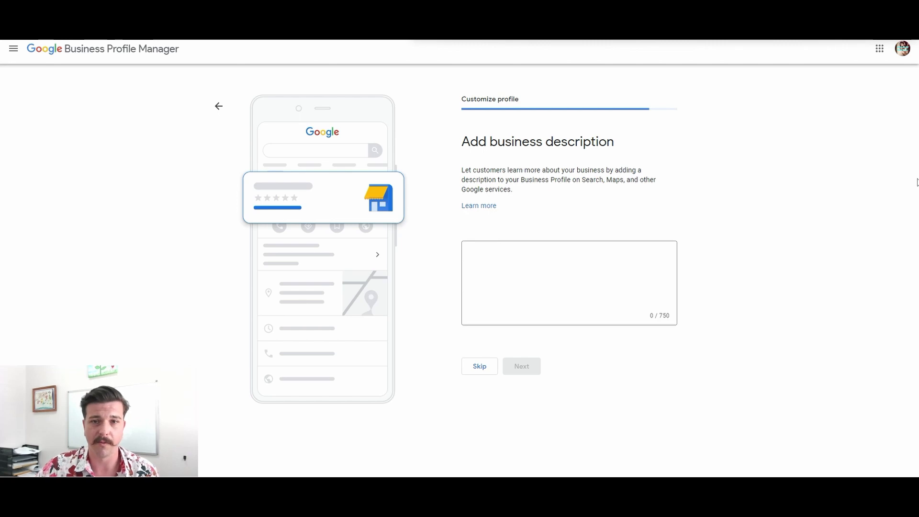
pyautogui.click(480, 368)
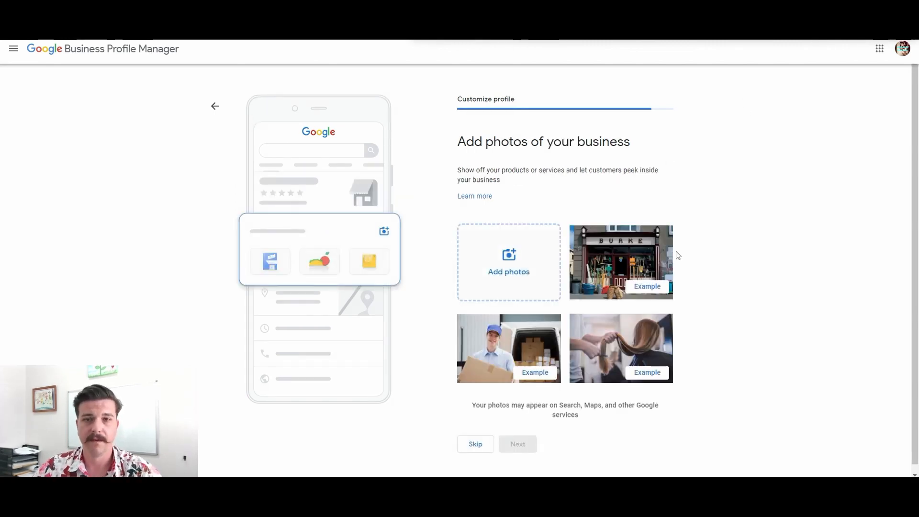
# - Open the photo upload dialog, close it without adding anything, and skip the business photos
pyautogui.click(521, 263)
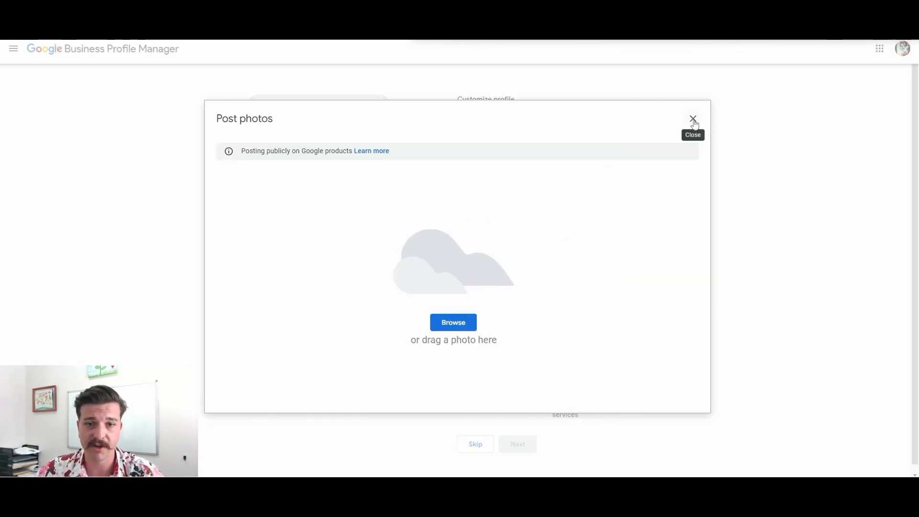
pyautogui.click(693, 120)
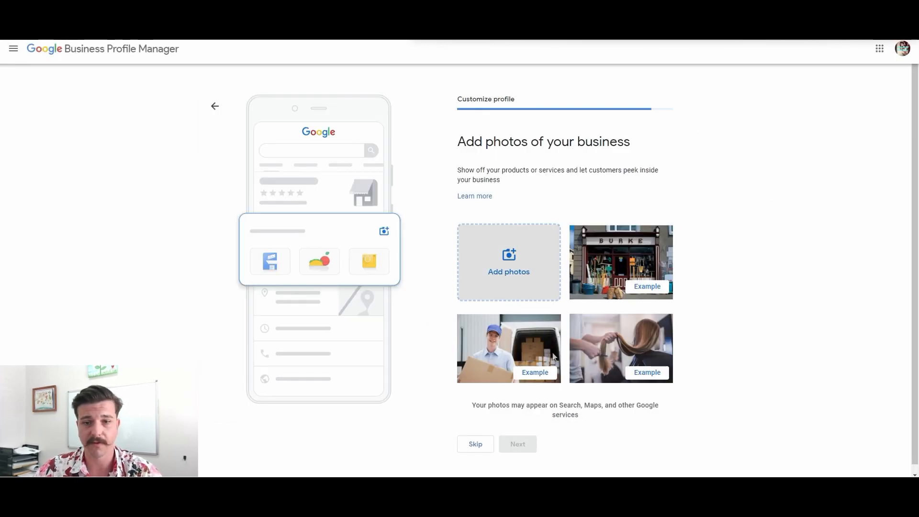
pyautogui.scroll(-1, 526, 445)
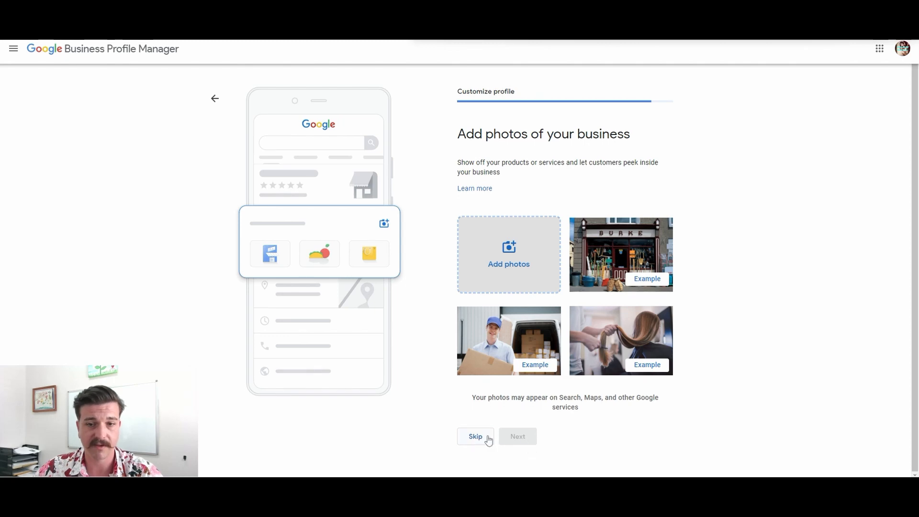
pyautogui.click(489, 440)
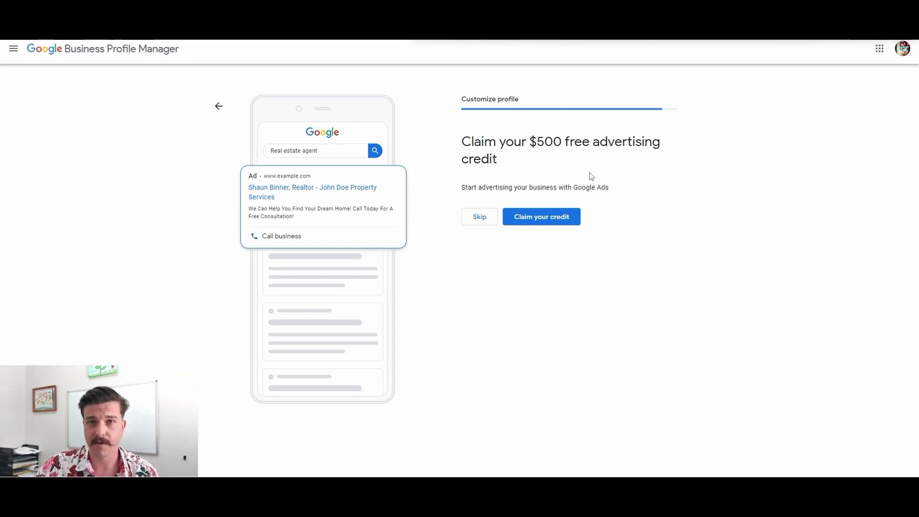
# - Decline the $500 advertising credit and the custom domain offer, and finish the profile setup
pyautogui.click(480, 217)
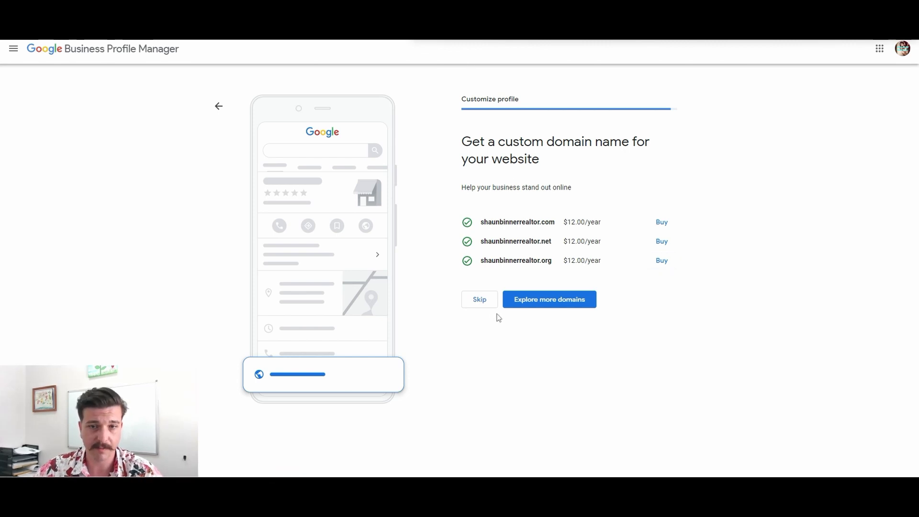
pyautogui.click(480, 301)
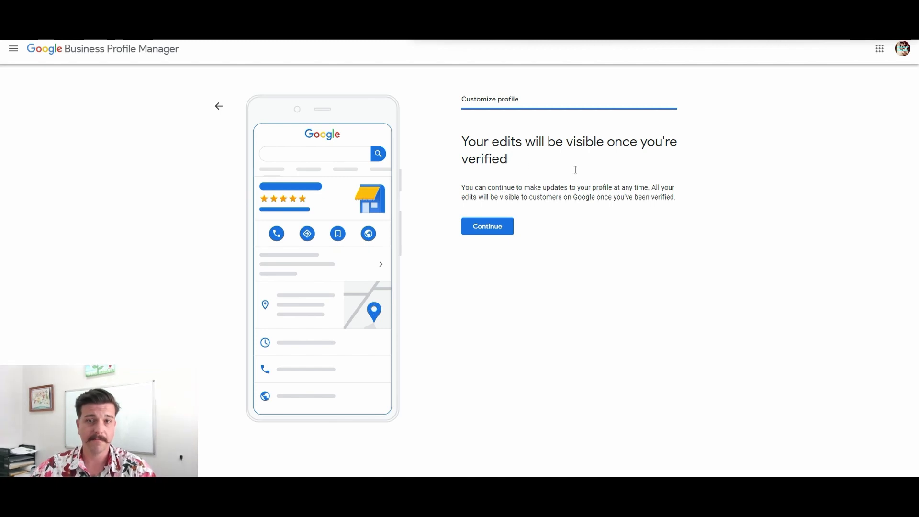
pyautogui.click(488, 233)
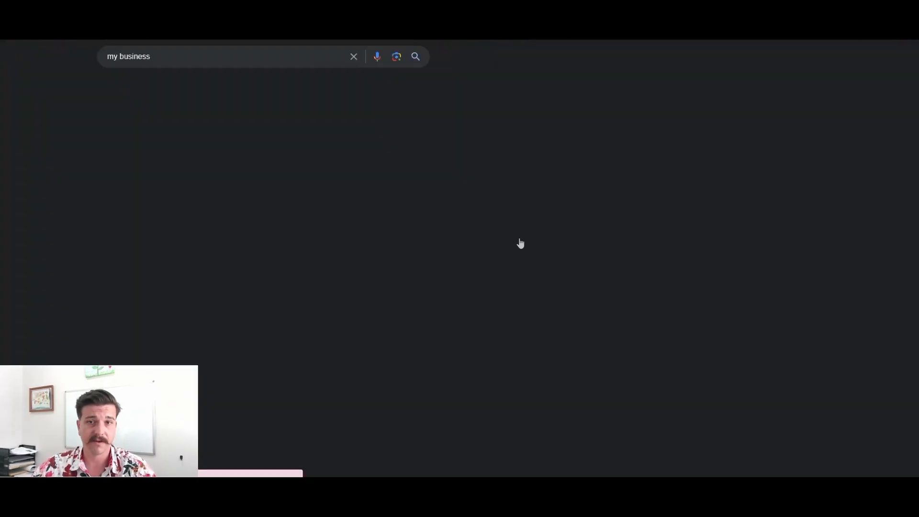